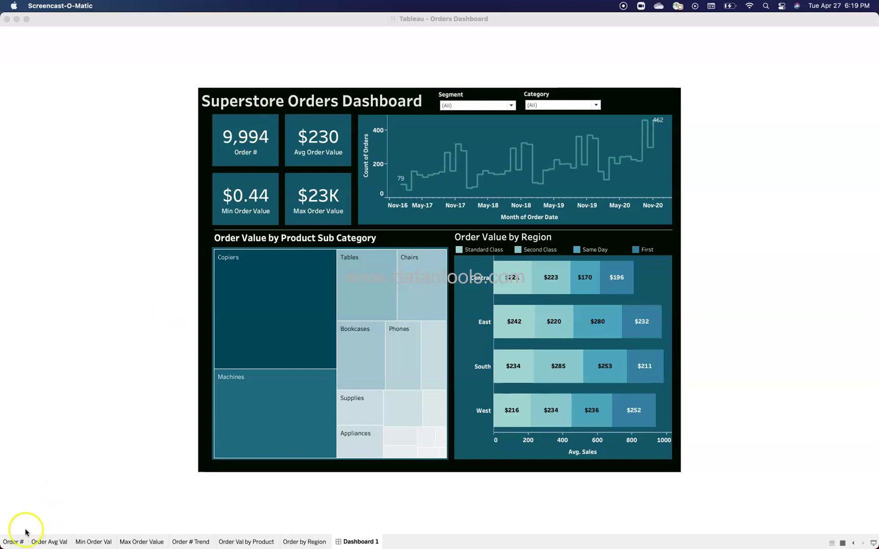
Exit presentation mode and open the Order # worksheet in the authoring view
click(11, 541)
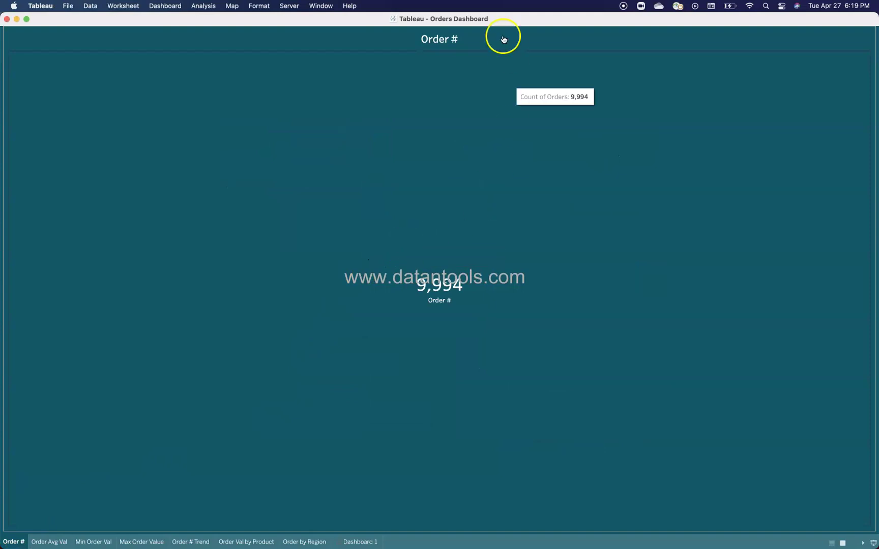
click(365, 543)
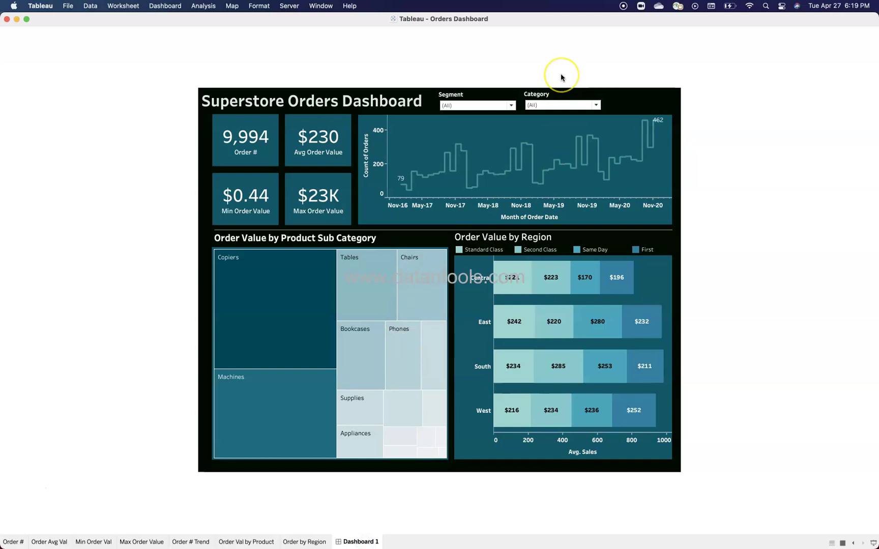
key(Escape)
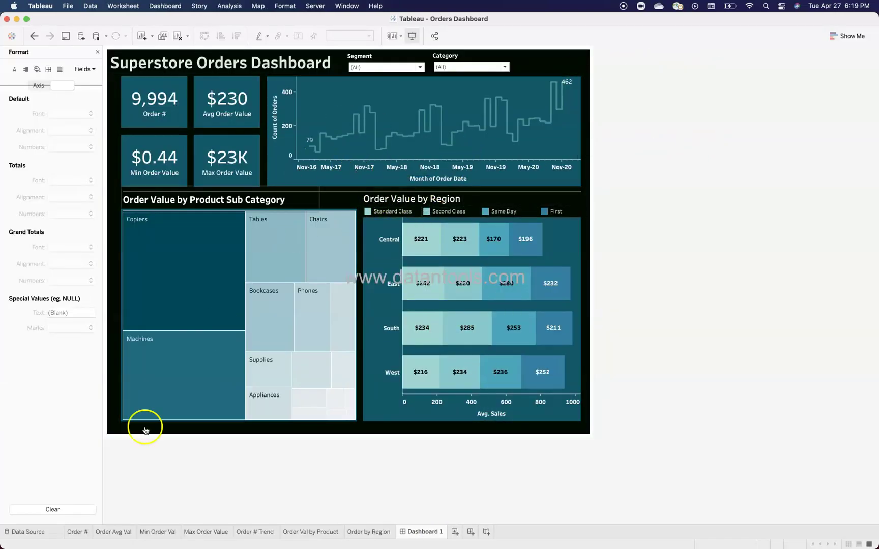
click(79, 533)
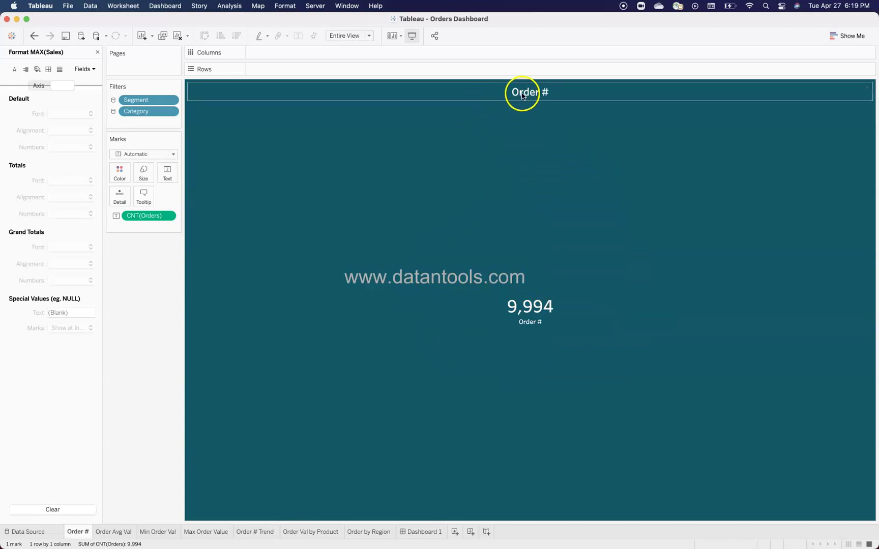
Examine the RGB and hex values of the Order # worksheet's background shading color without changing it
right_click(298, 166)
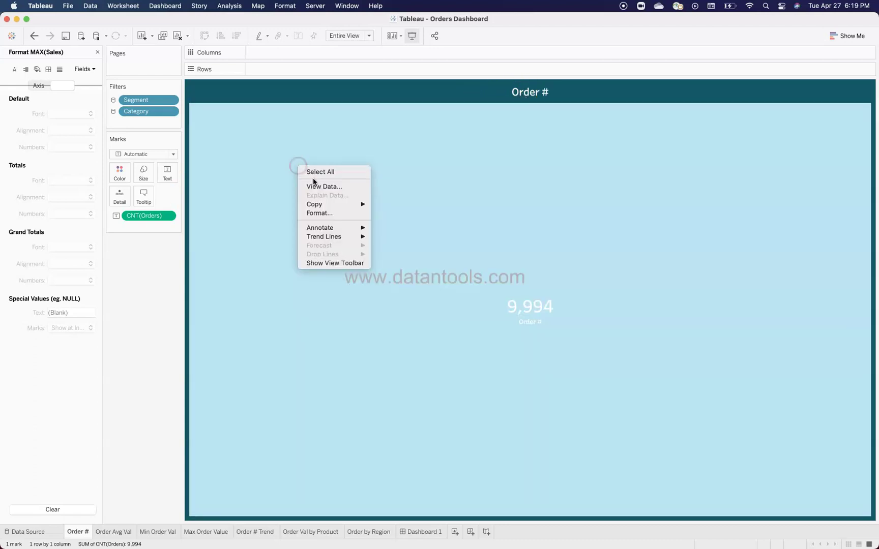
click(334, 213)
click(329, 225)
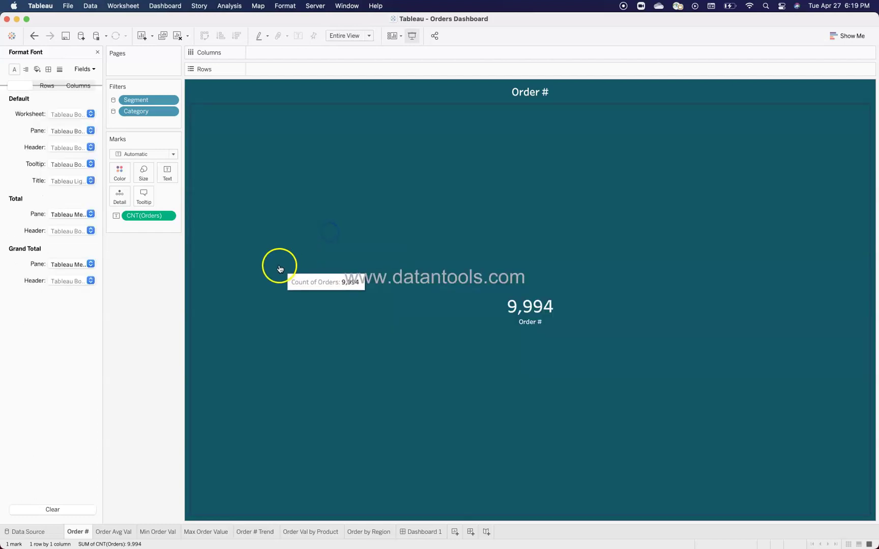
click(39, 72)
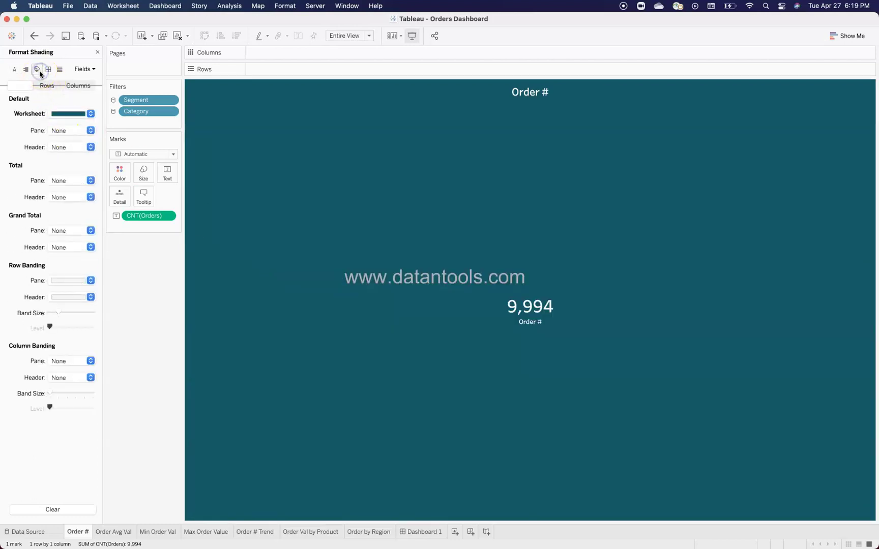
click(92, 114)
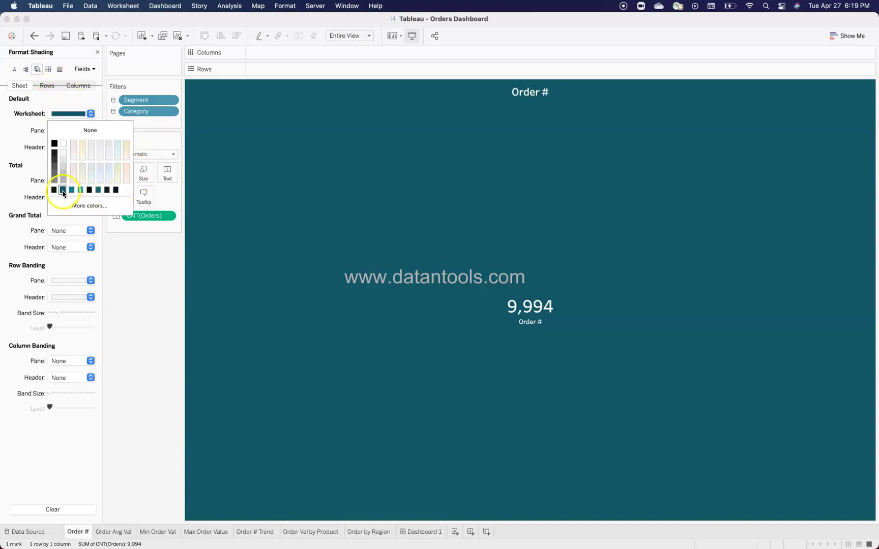
click(83, 208)
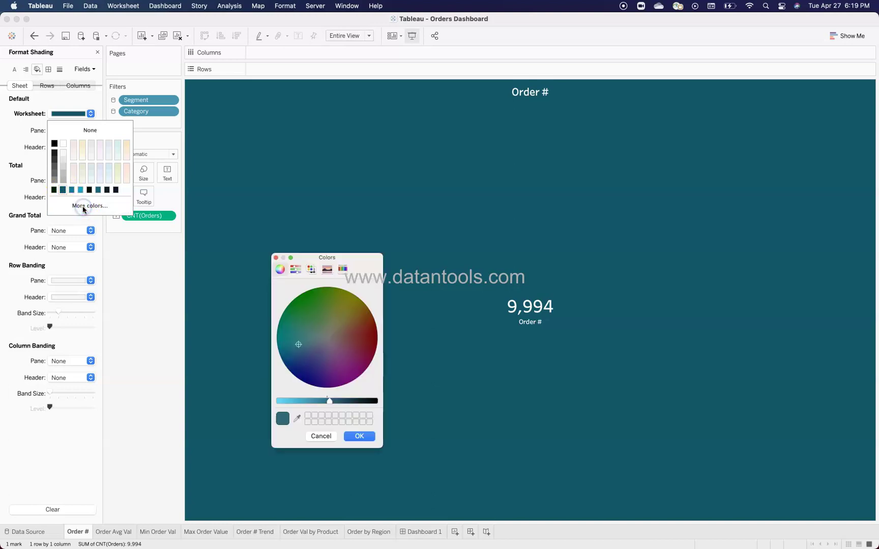
click(296, 270)
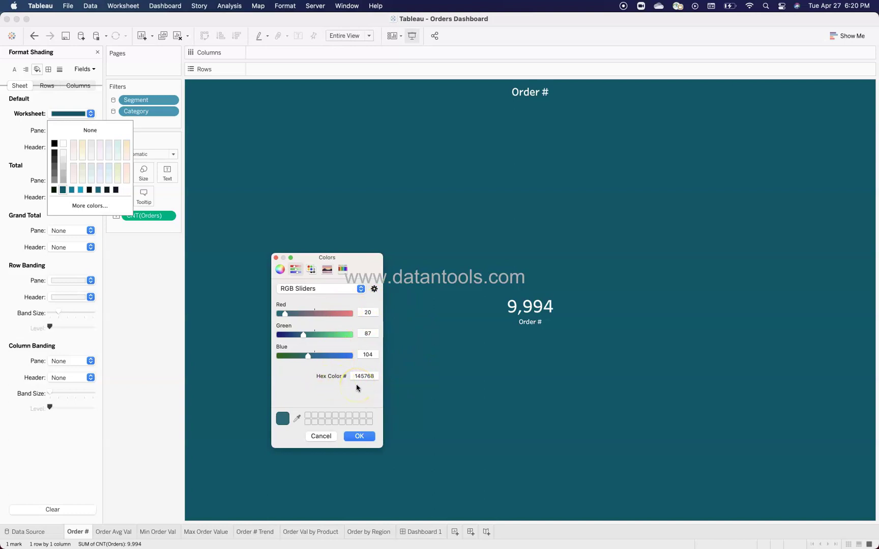
click(321, 436)
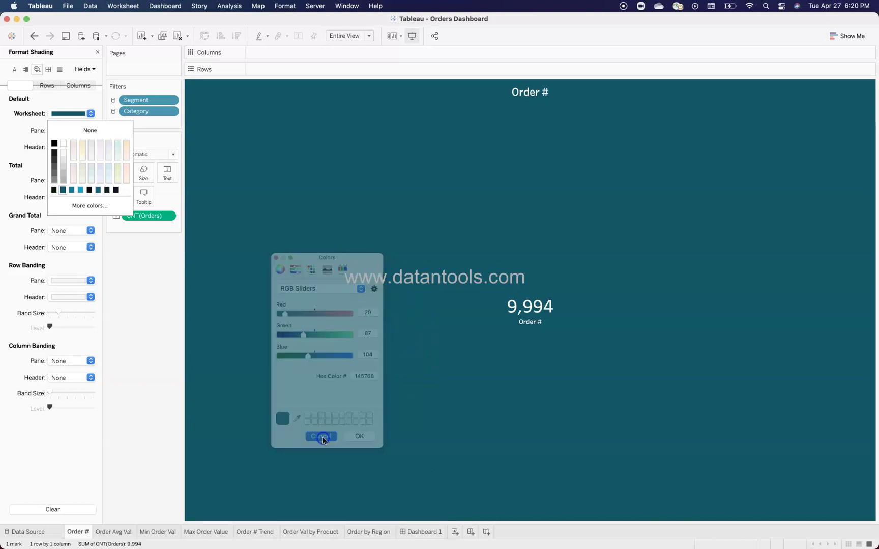
click(174, 339)
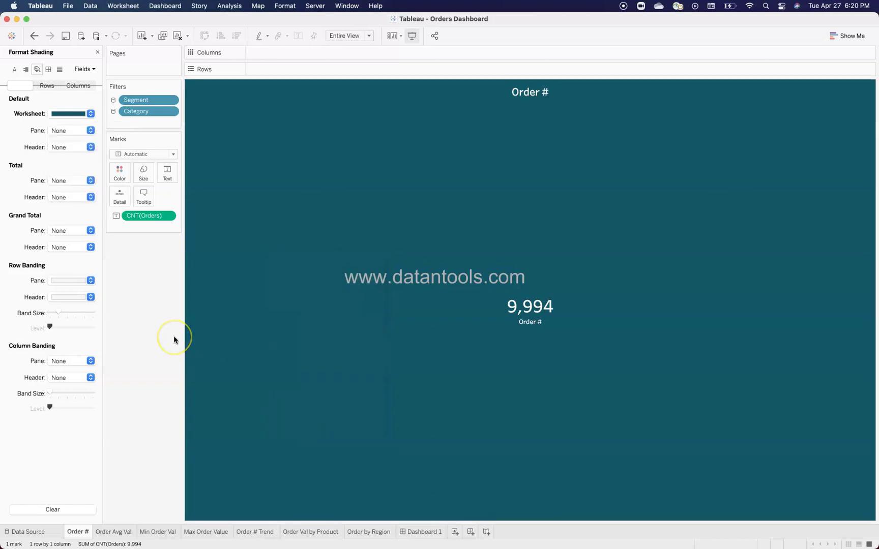
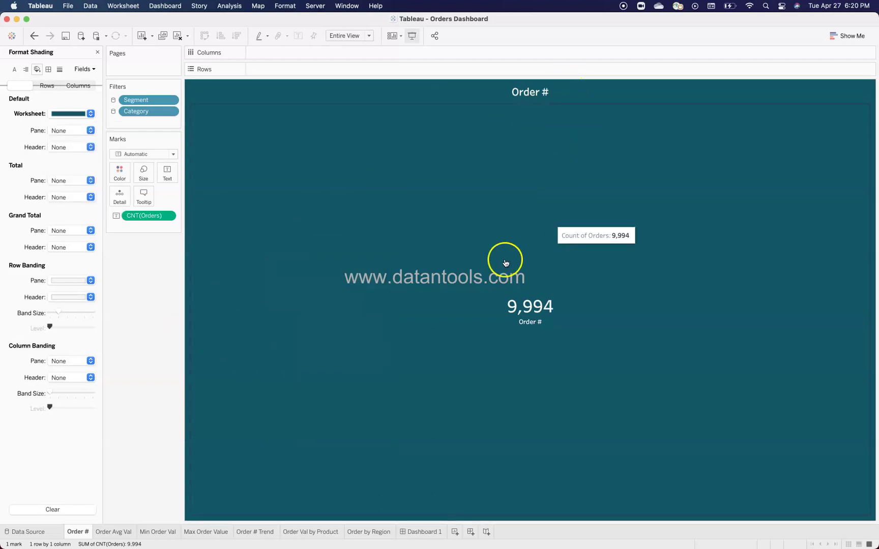
Close the formatting settings and locate the Orders (Count) field in the Orders table
click(97, 53)
click(66, 266)
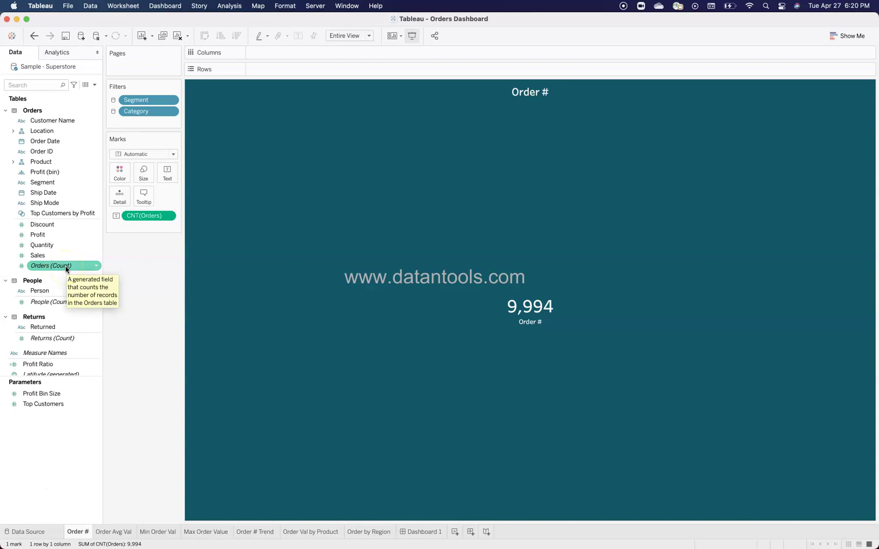
click(291, 112)
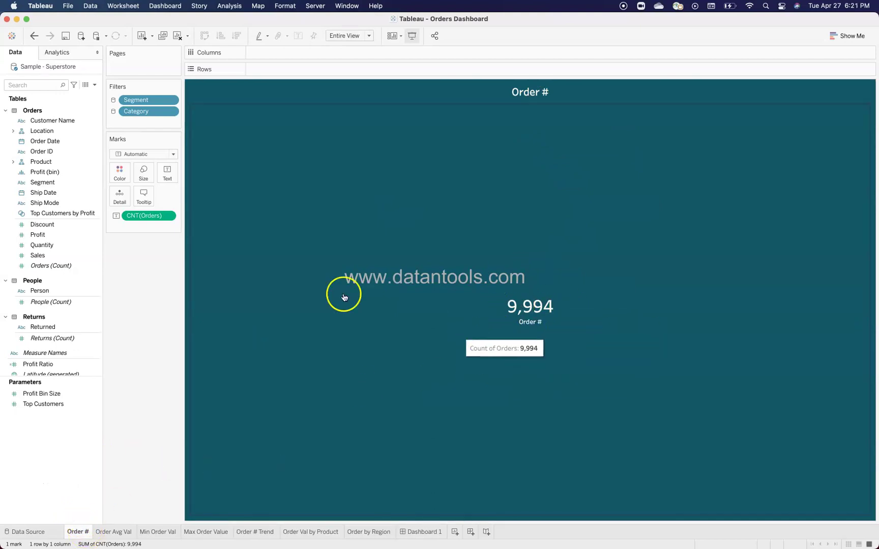
Examine the Order # label's text, including the CNT(Orders) field and the font size of its caption
click(171, 177)
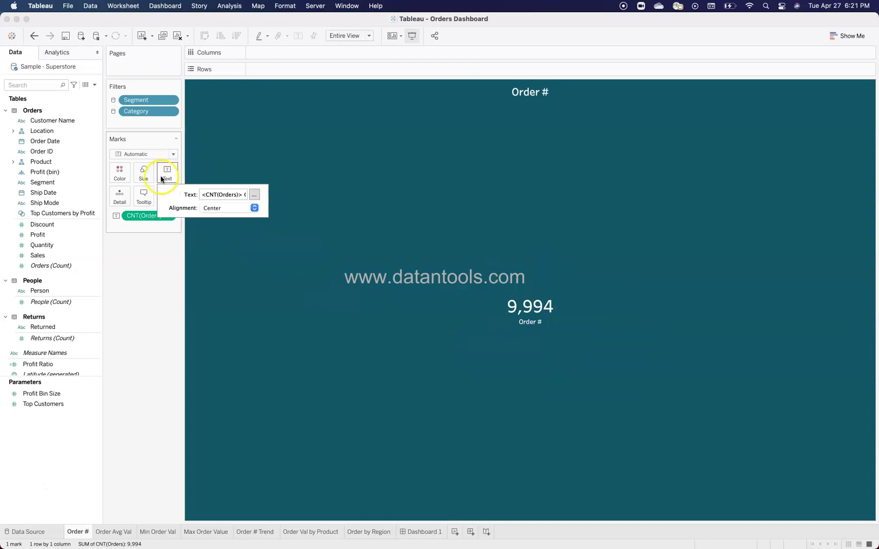
click(255, 195)
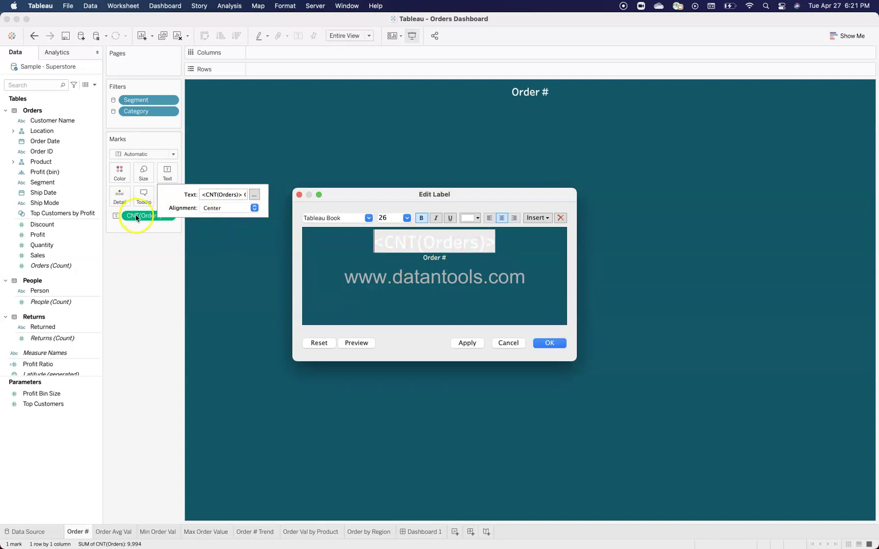
click(449, 258)
drag(448, 257, 426, 257)
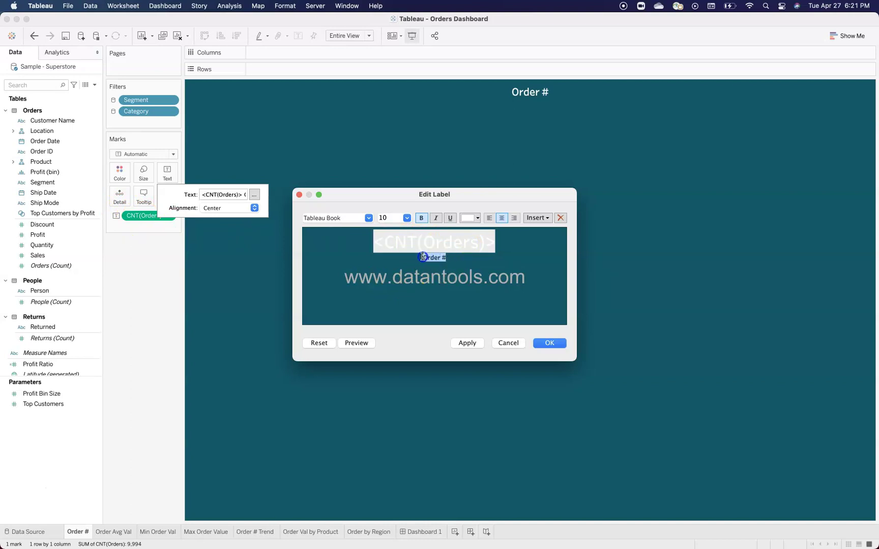
click(394, 218)
click(557, 344)
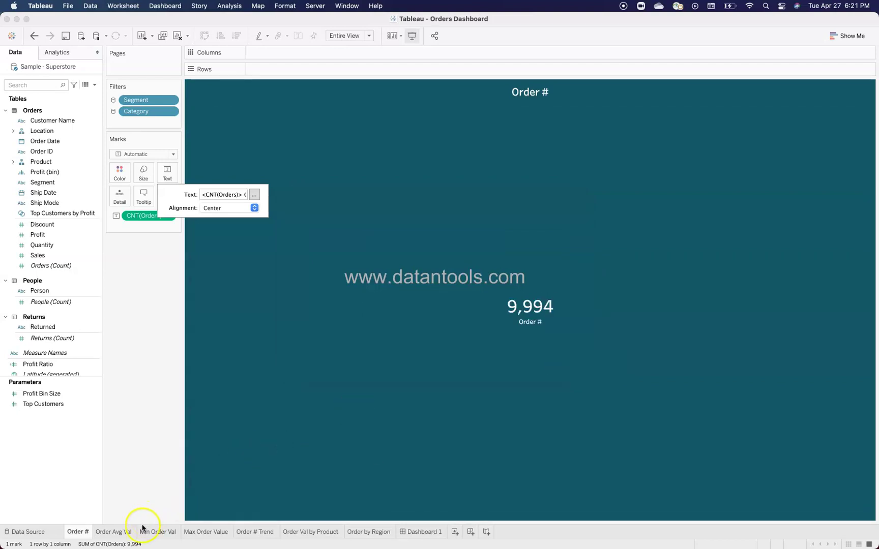
Examine the Currency (Custom) number format of AVG(Sales) on the Order Avg Val worksheet, including negative values, display units and prefix/suffix
click(122, 531)
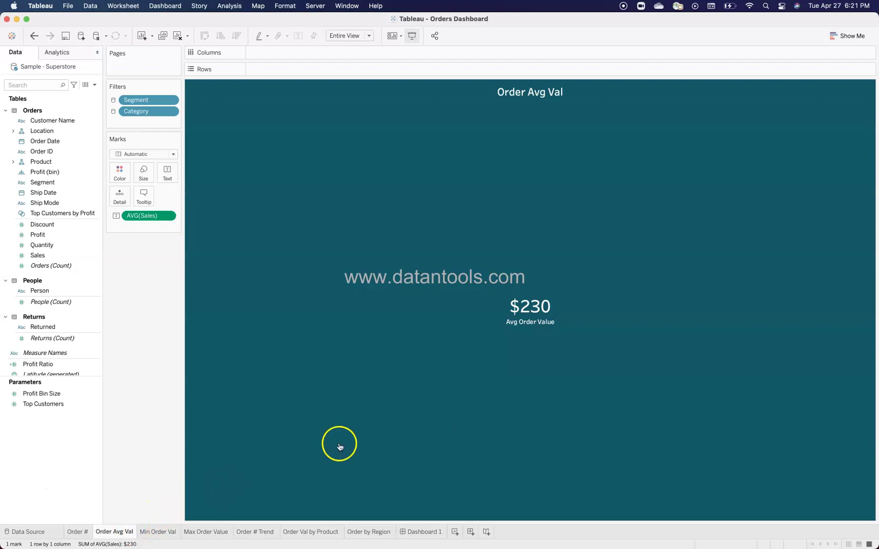
mouse_move(573, 326)
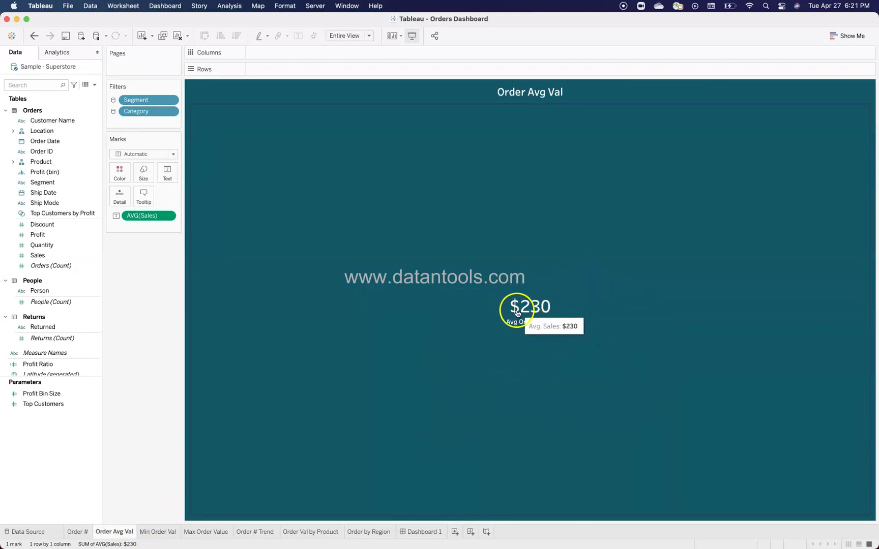
click(168, 217)
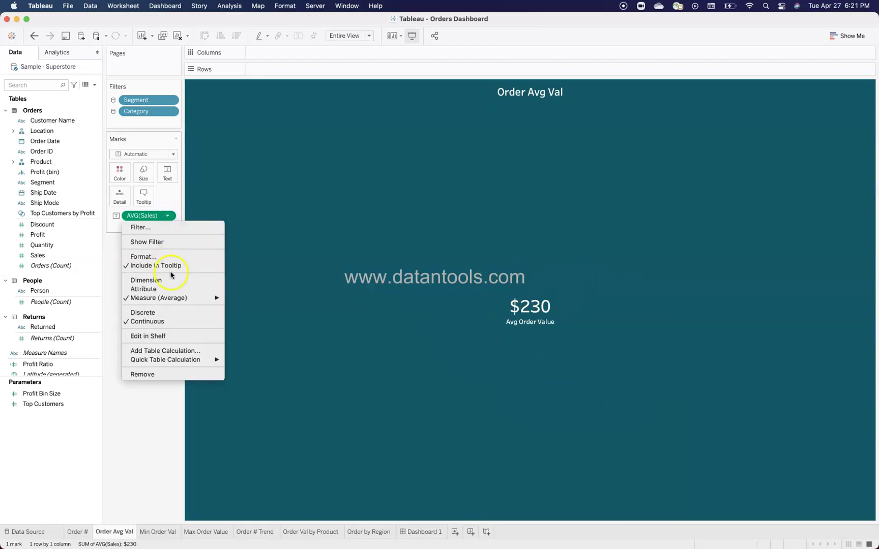
click(162, 257)
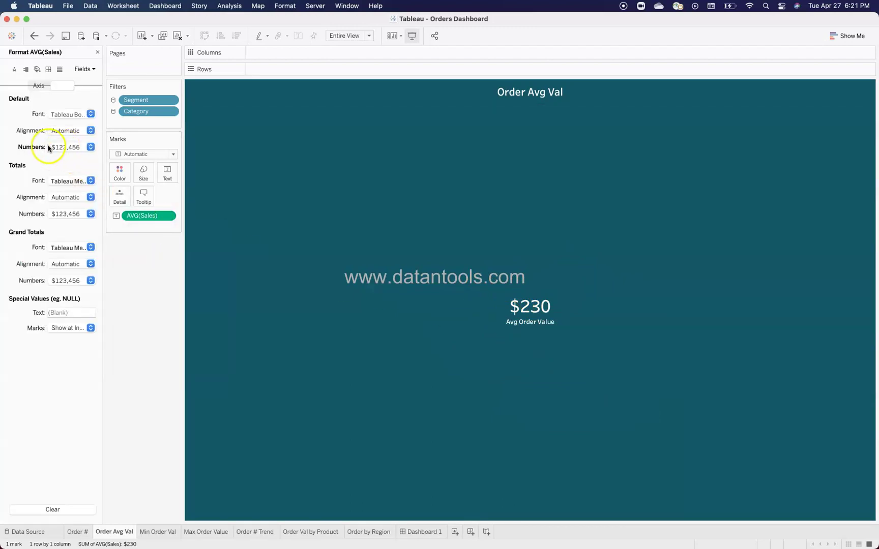
click(91, 147)
click(102, 203)
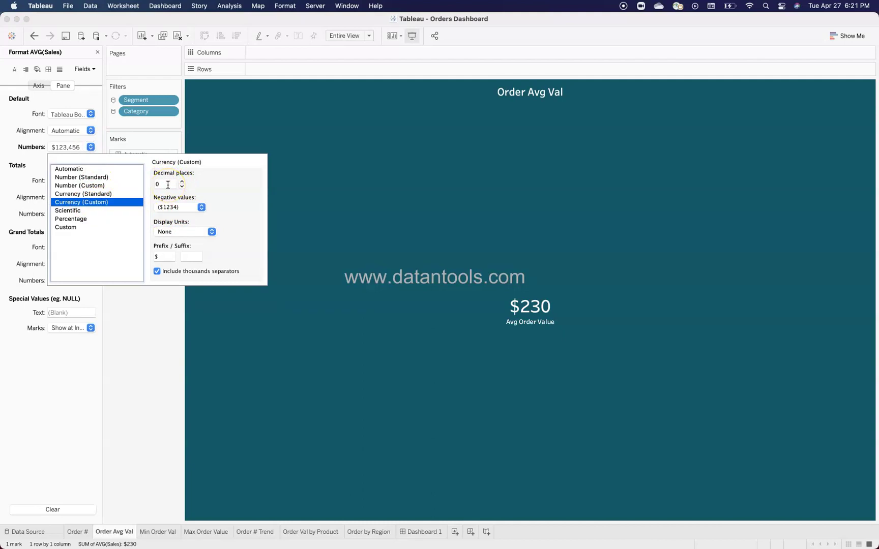
click(202, 208)
mouse_move(204, 210)
mouse_down()
mouse_move(184, 214)
mouse_move(189, 232)
mouse_move(193, 208)
mouse_up()
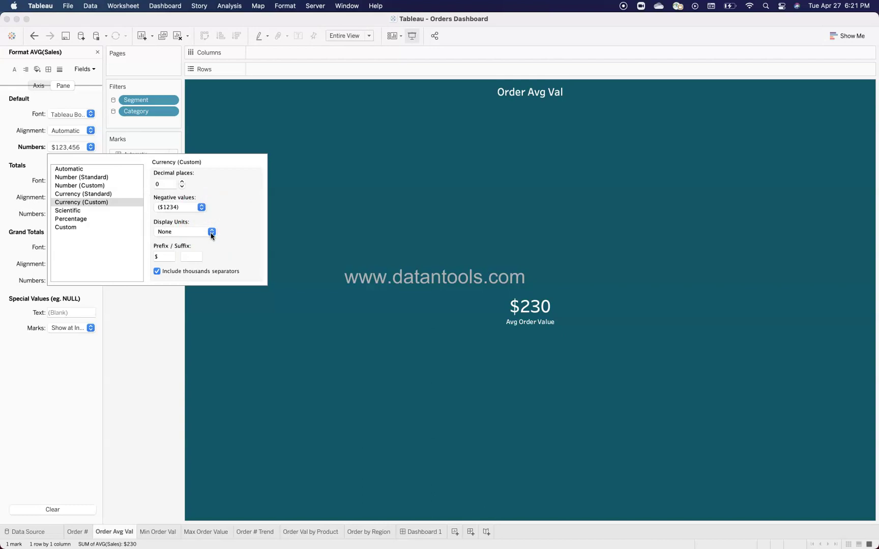
drag(211, 234, 239, 228)
mouse_move(455, 307)
click(187, 253)
click(151, 487)
Compare the Min Order Val worksheet with its minimum order value tile on Dashboard 1
click(161, 534)
mouse_move(584, 387)
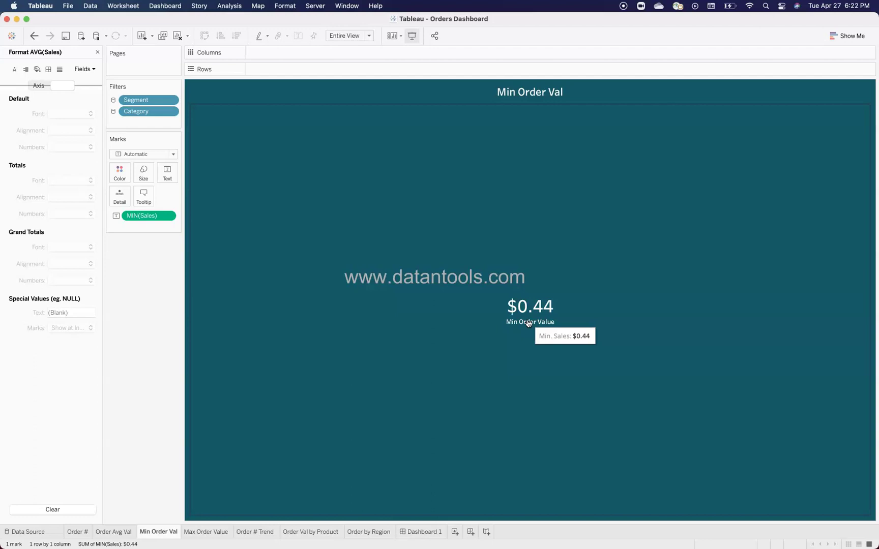
click(422, 531)
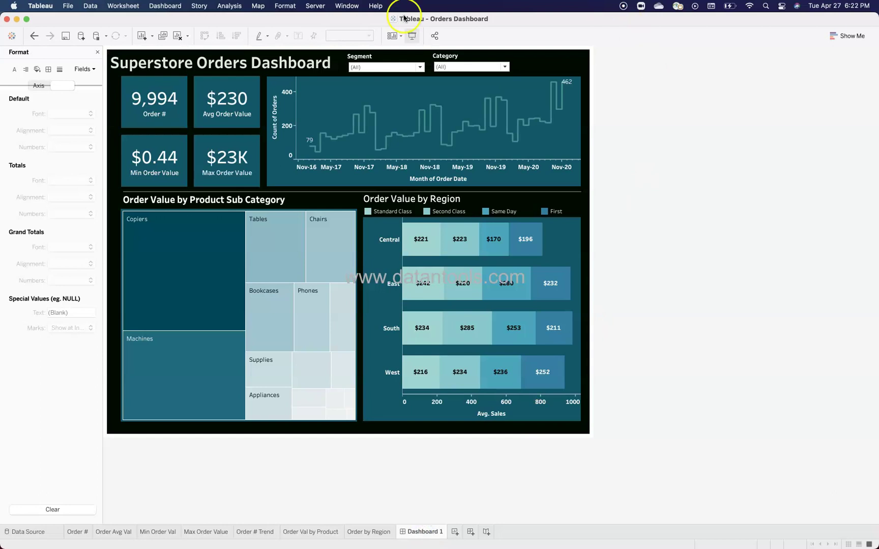
click(157, 531)
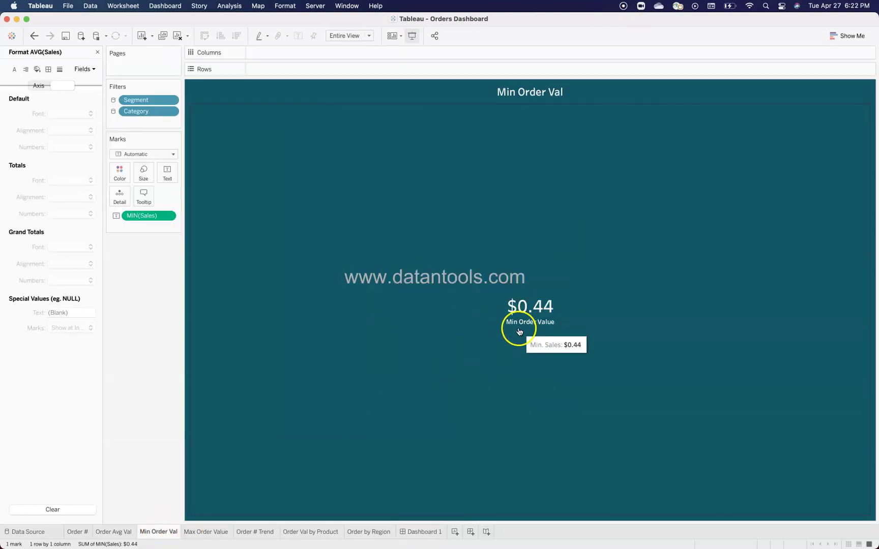
Examine the default number format of MAX(Sales) on the Max Order Value worksheet, including its display units and suffix
click(204, 532)
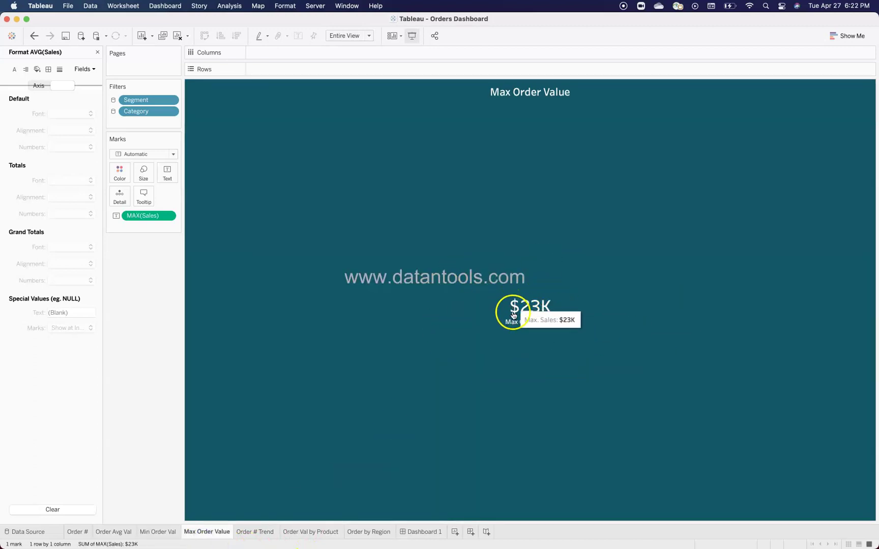
click(168, 217)
click(168, 255)
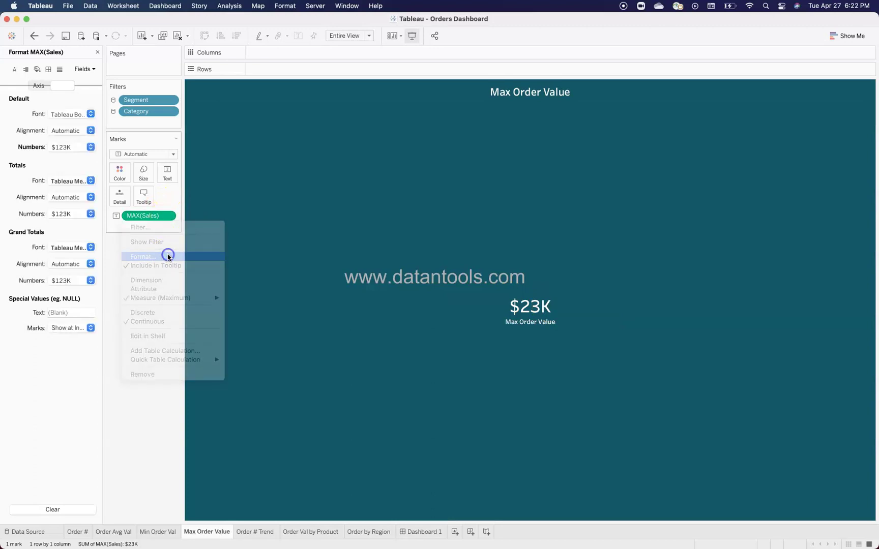
click(91, 147)
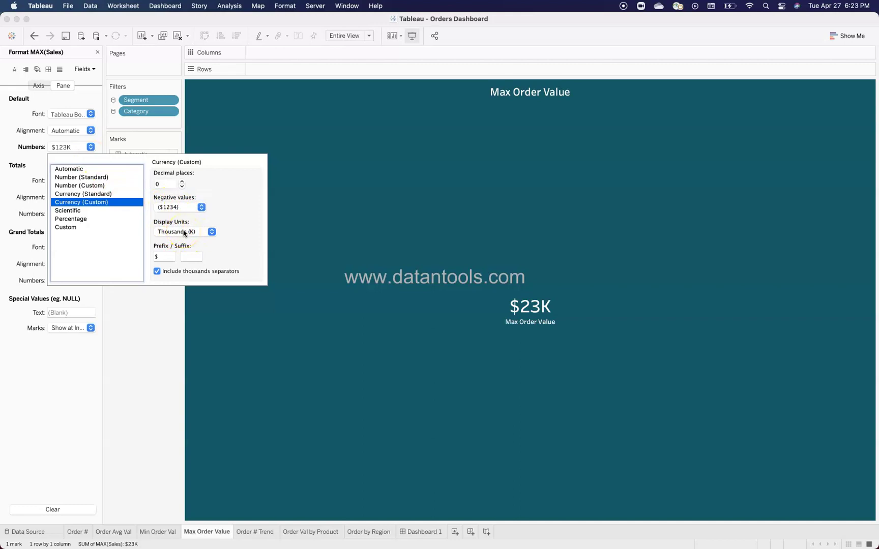
click(188, 256)
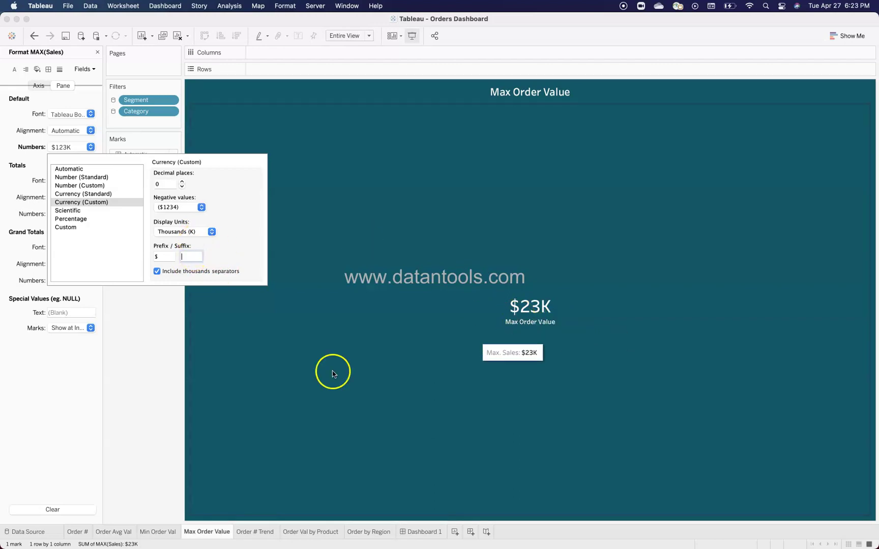
click(140, 389)
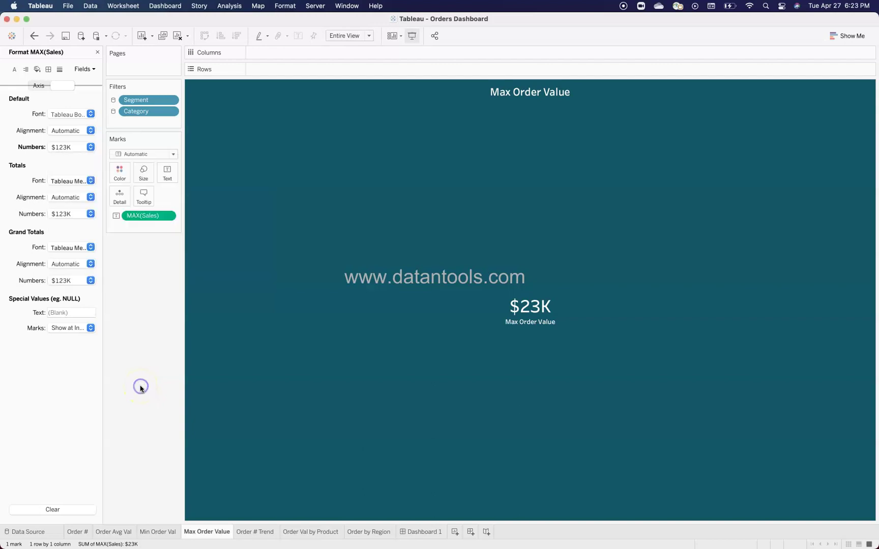
Try the linear line type for the path of the Order # Trend worksheet's chart
mouse_move(252, 537)
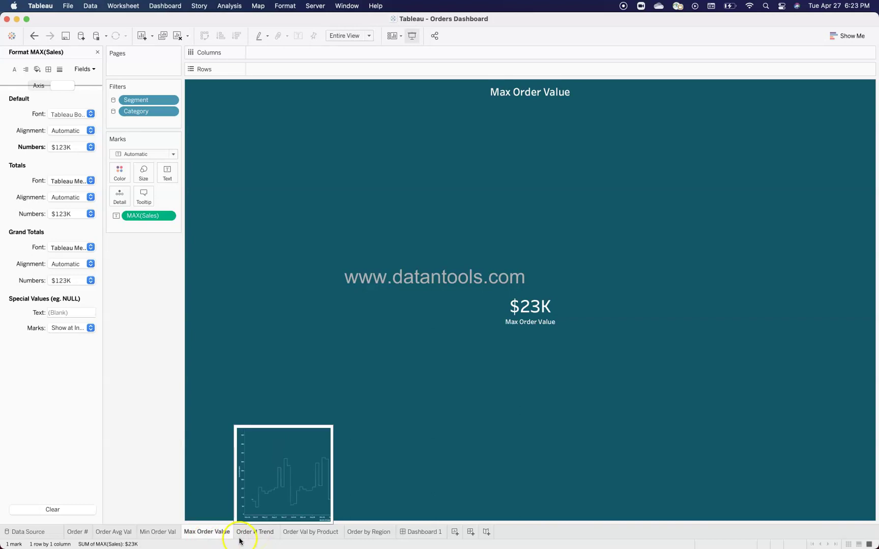
click(255, 531)
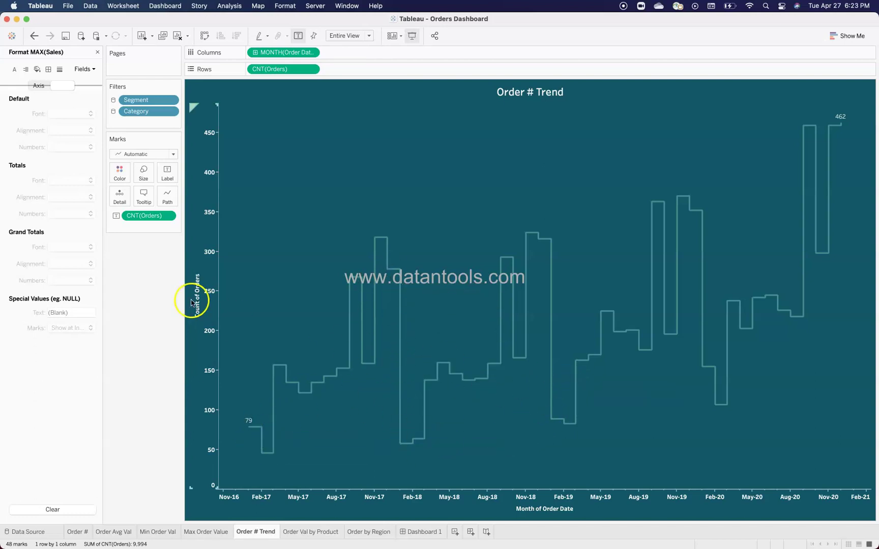
click(168, 199)
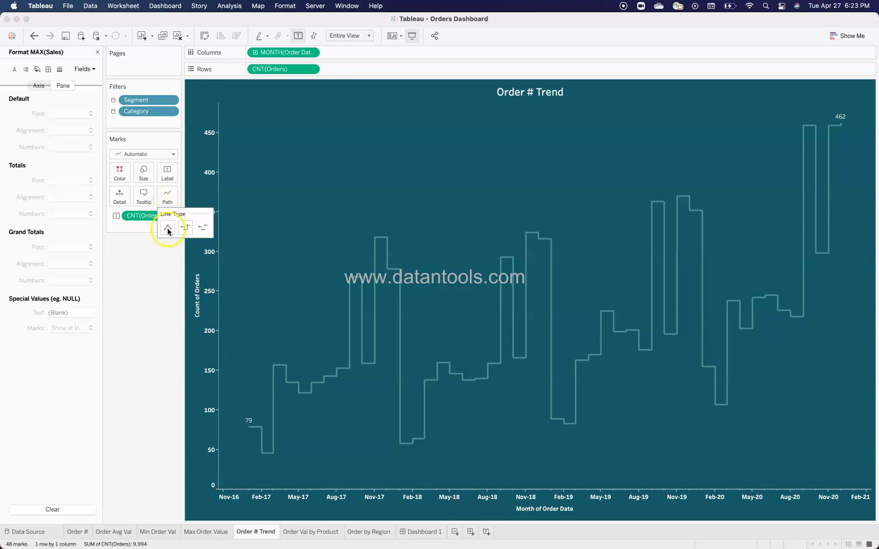
click(185, 230)
click(167, 229)
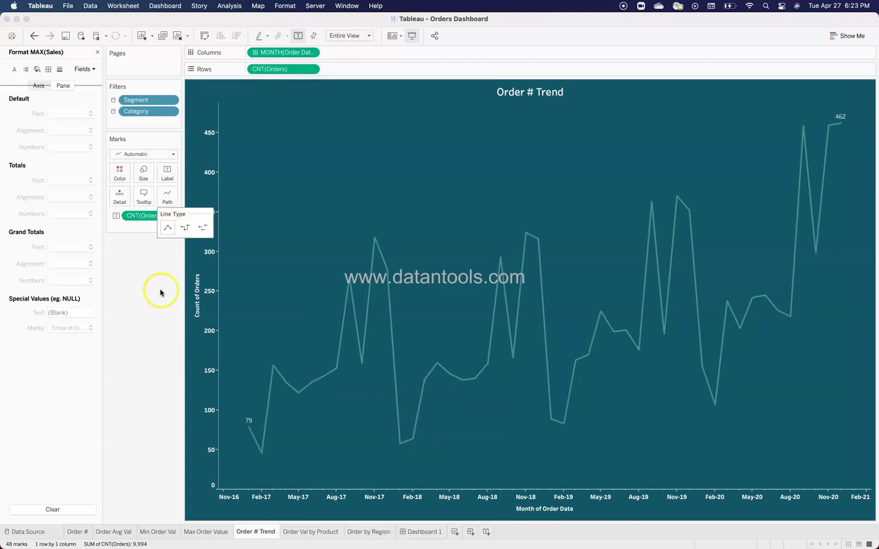
Try the jump line type on the order trend chart and restore the step line type
click(185, 229)
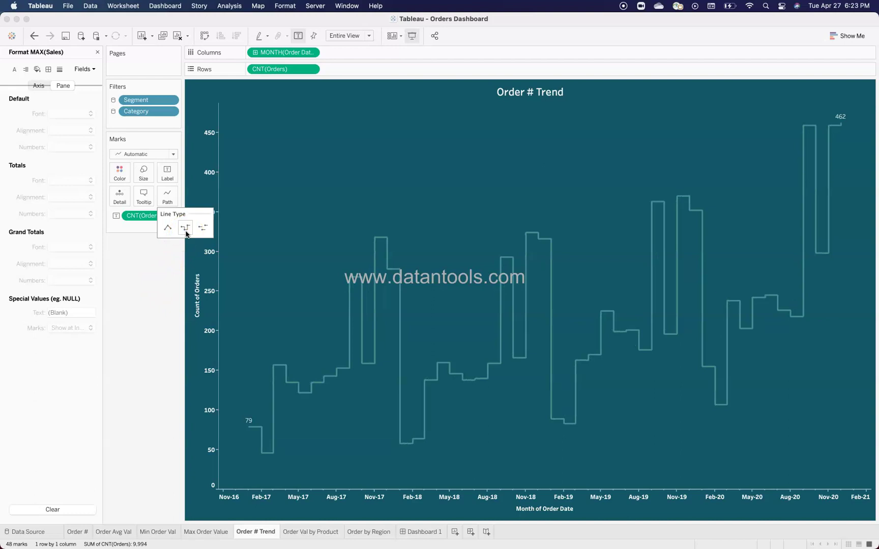
click(205, 230)
click(205, 230)
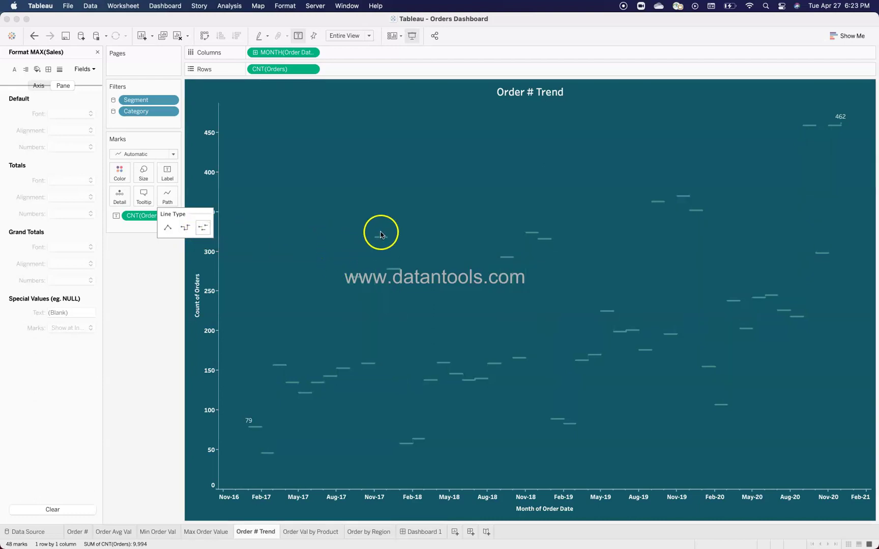
mouse_move(381, 240)
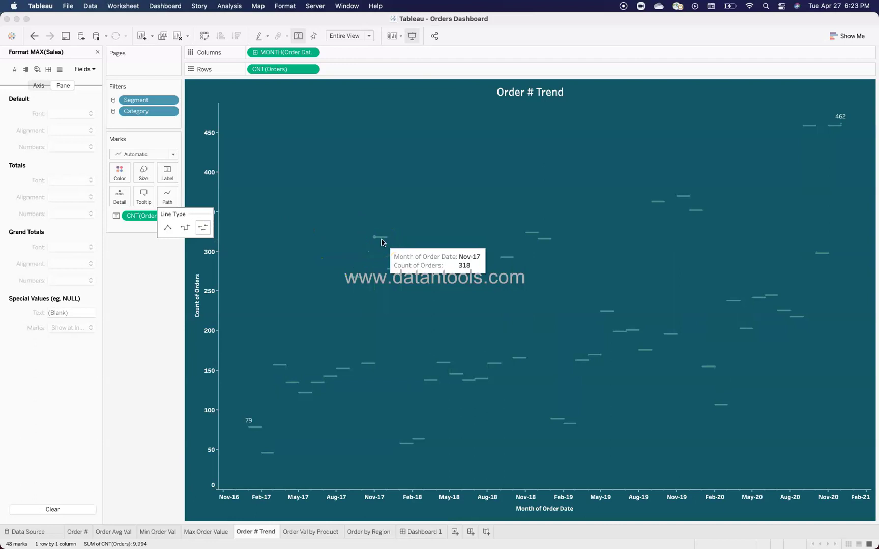
click(282, 261)
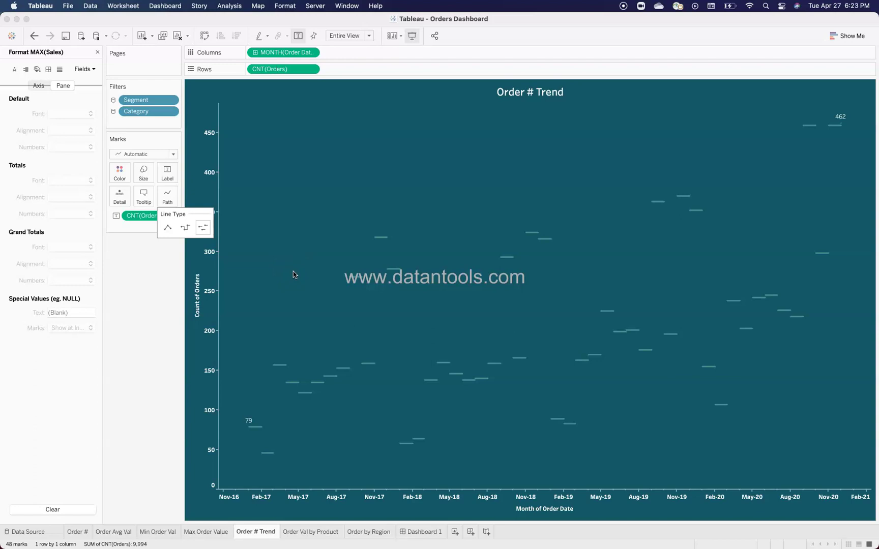
click(185, 227)
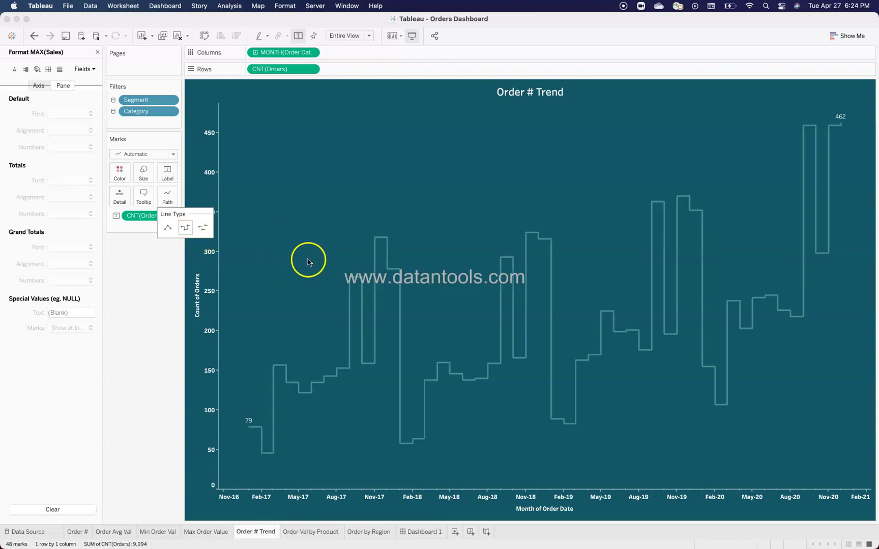
click(133, 310)
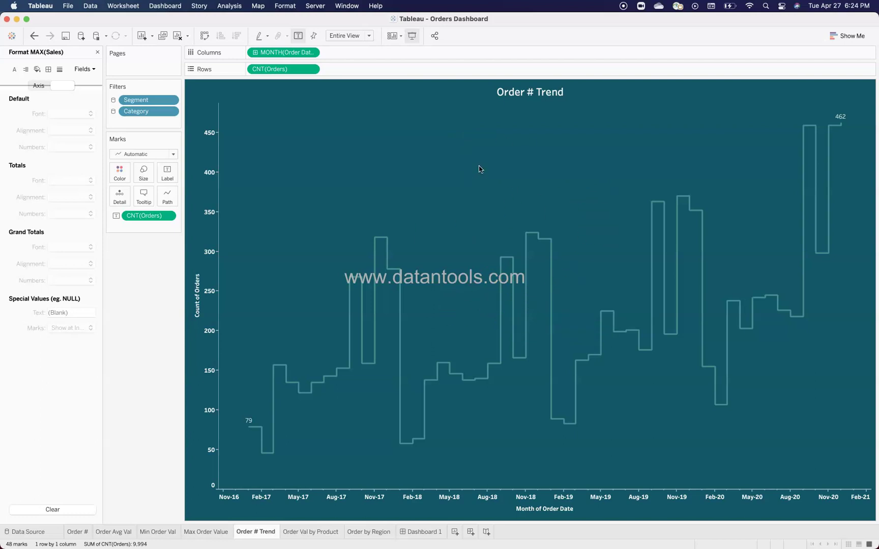
click(491, 175)
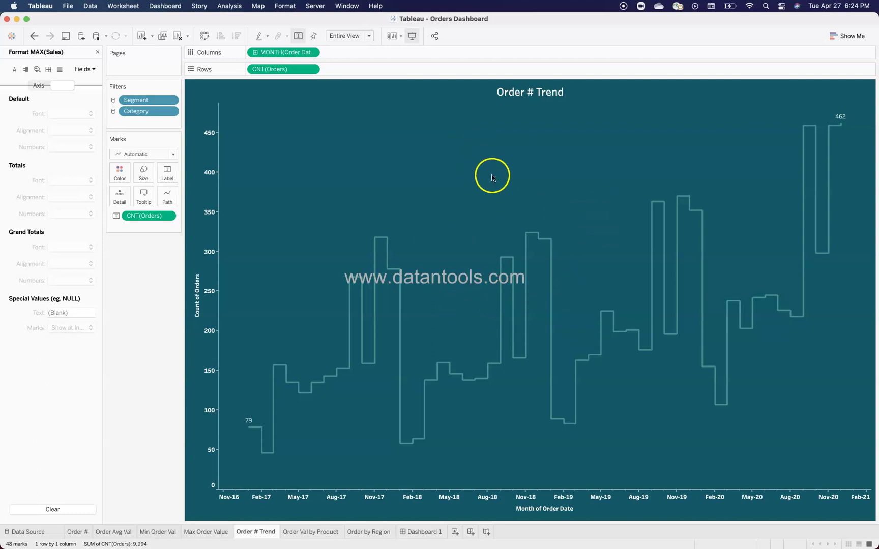
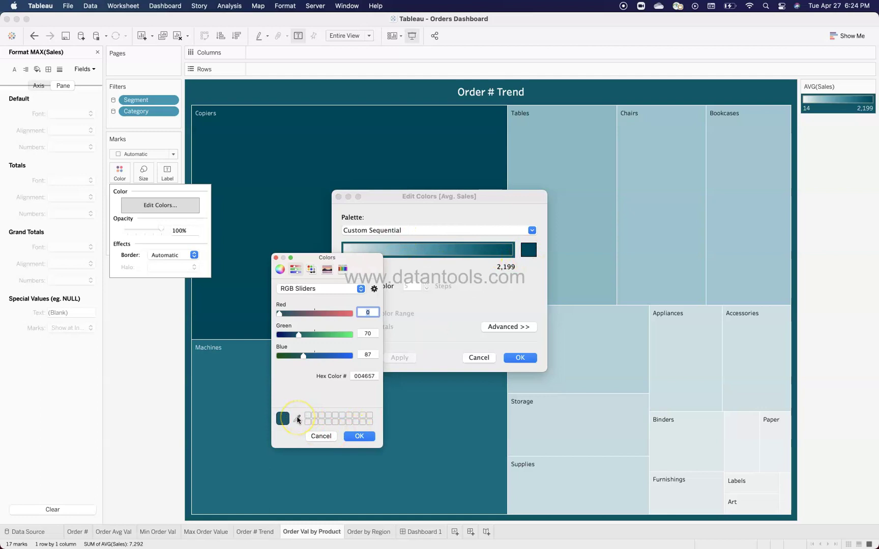
Examine the Custom Sequential palette of AVG(Sales) on the Order Val by Product treemap and its color picker, leaving the colors unedited
click(298, 420)
click(358, 436)
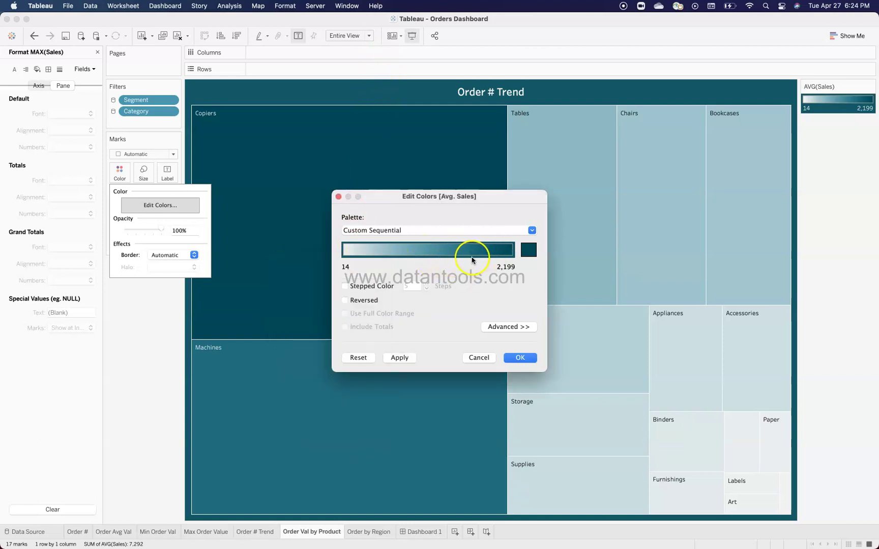
click(479, 357)
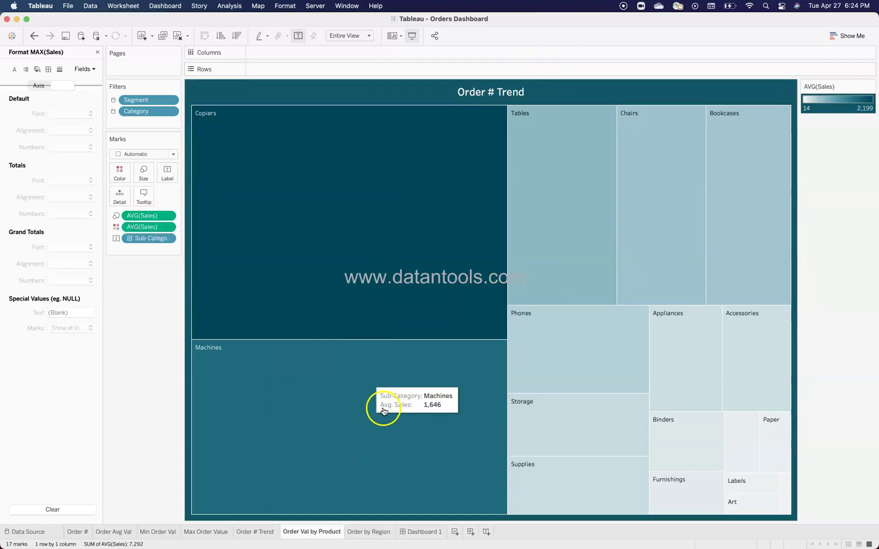
mouse_move(400, 377)
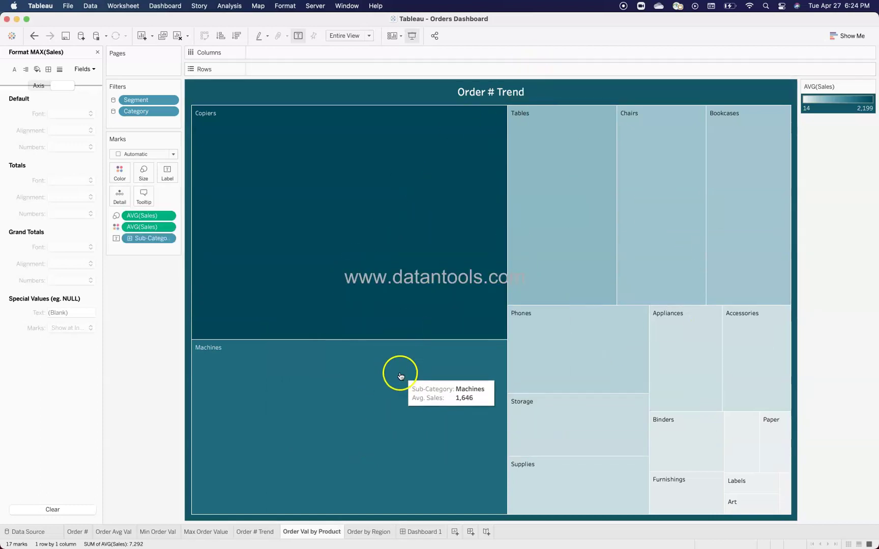
Examine the Order by Region worksheet's stacked bars of average sales by region and ship mode
click(369, 532)
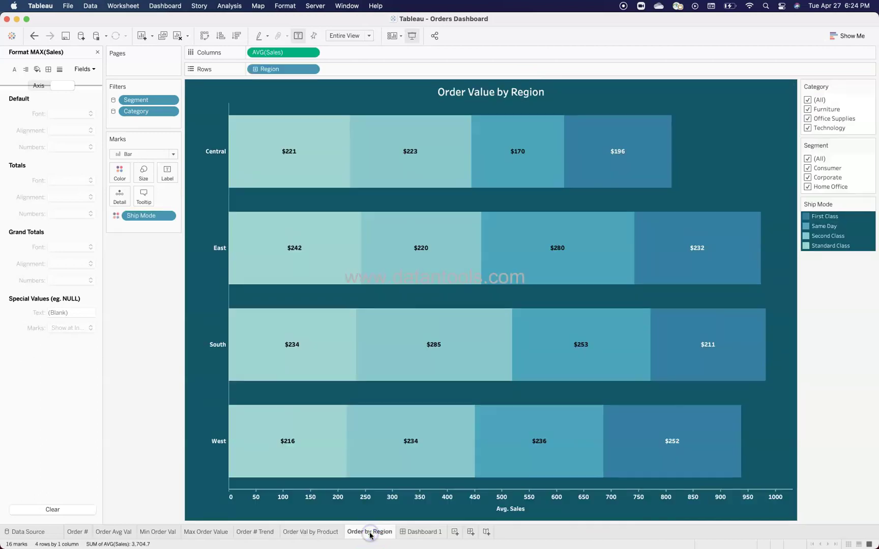
mouse_move(367, 257)
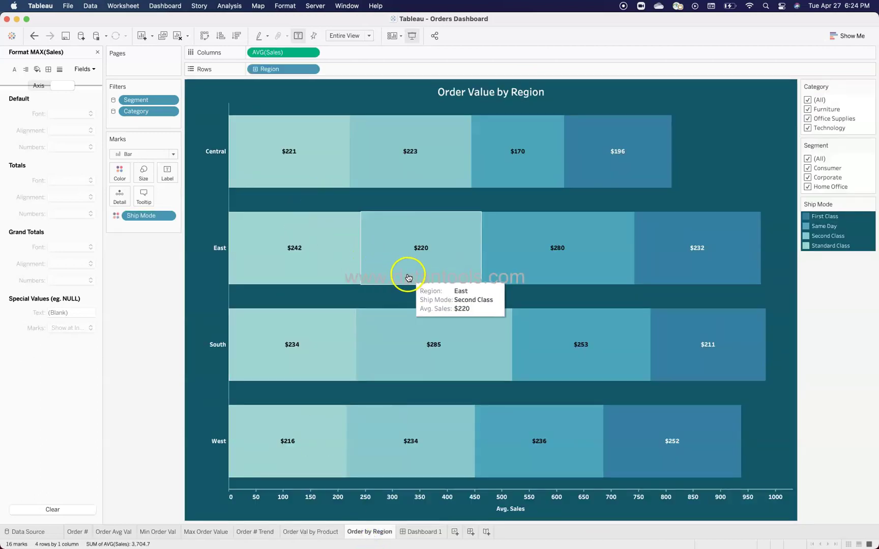
mouse_move(553, 280)
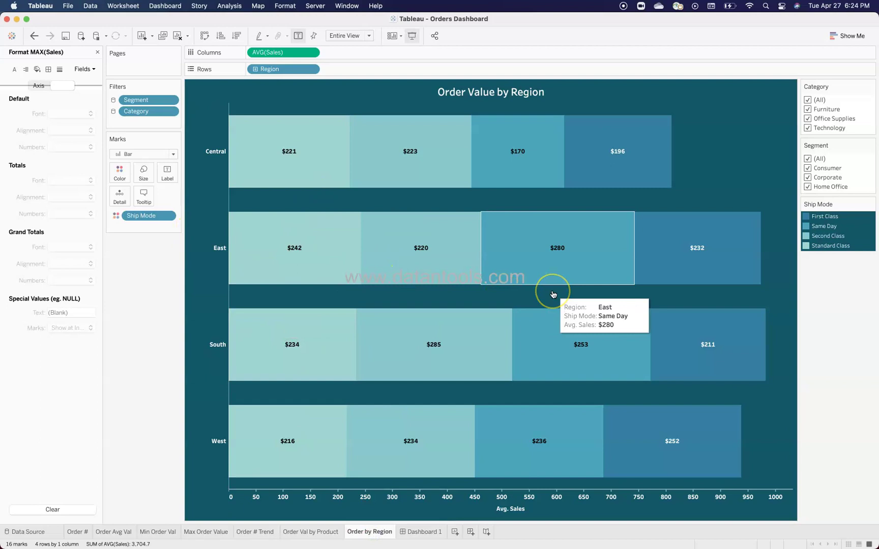
mouse_move(490, 406)
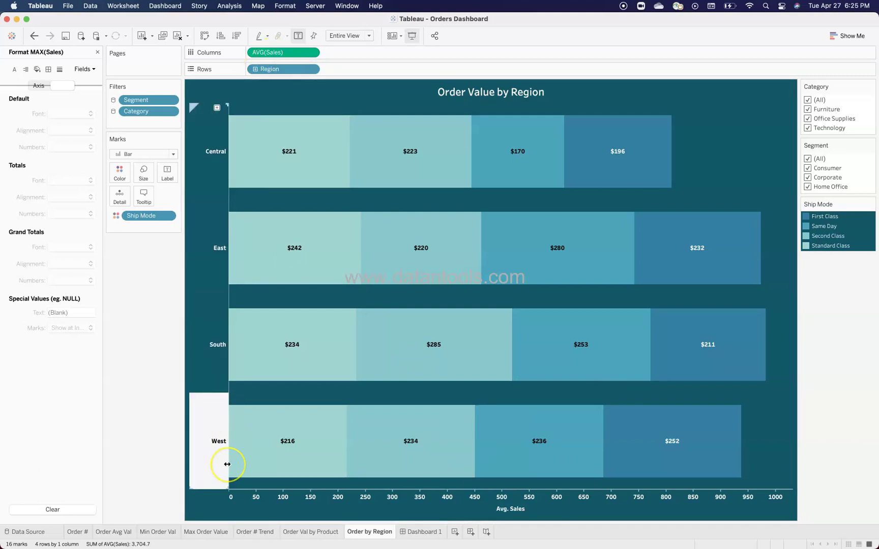
mouse_move(652, 249)
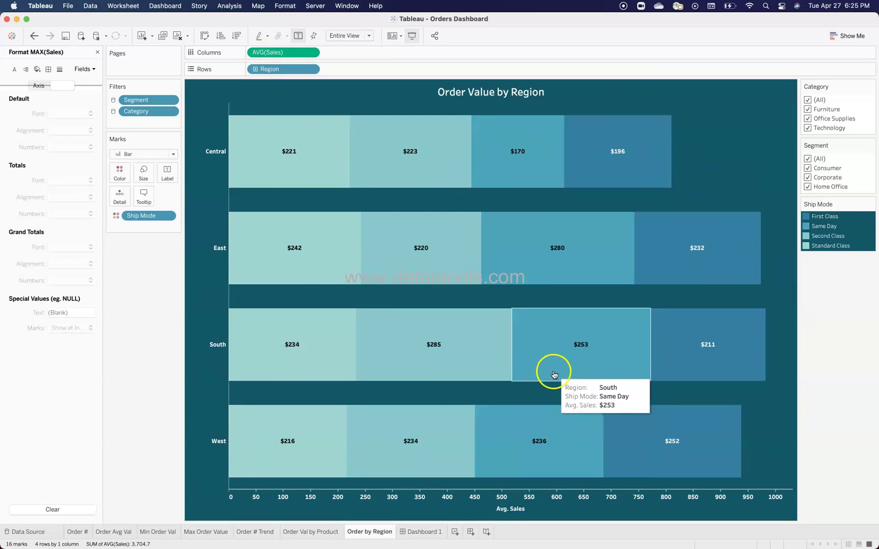
Review how the region, trend and other charts are arranged on Dashboard 1
click(418, 532)
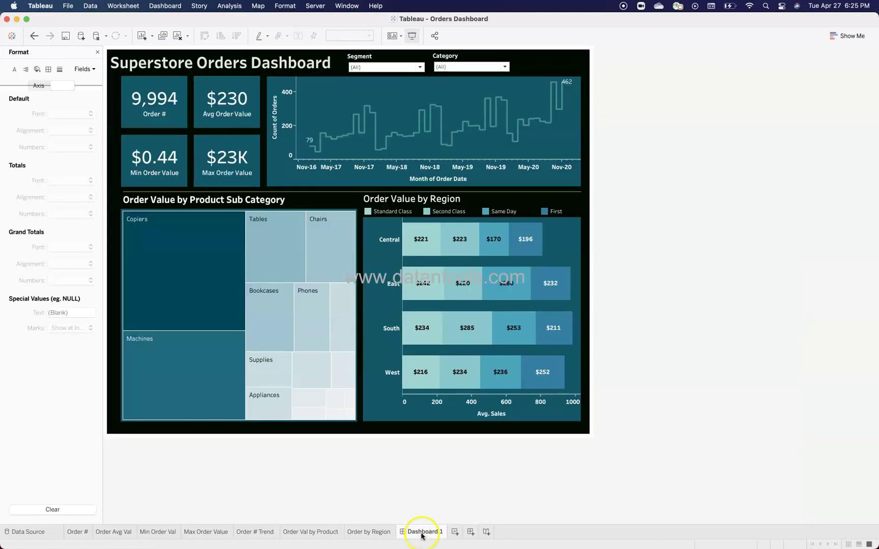
mouse_move(476, 344)
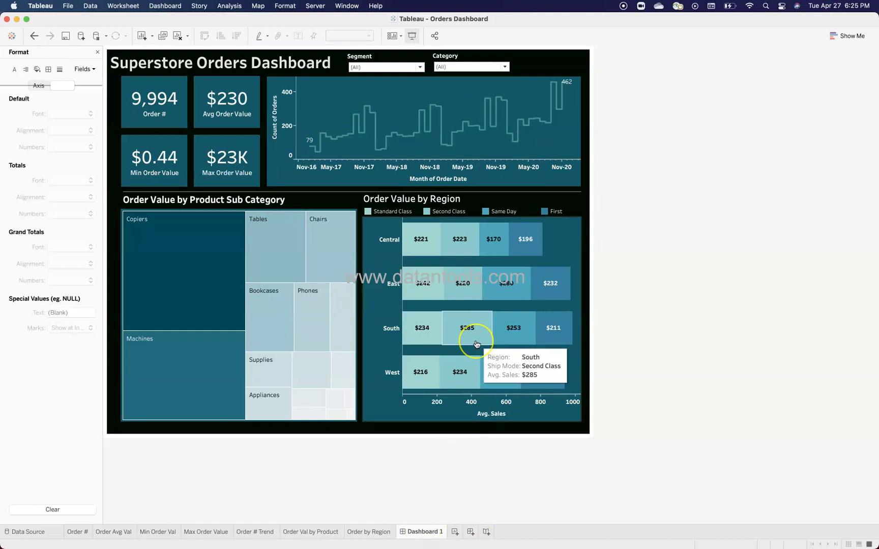
click(612, 347)
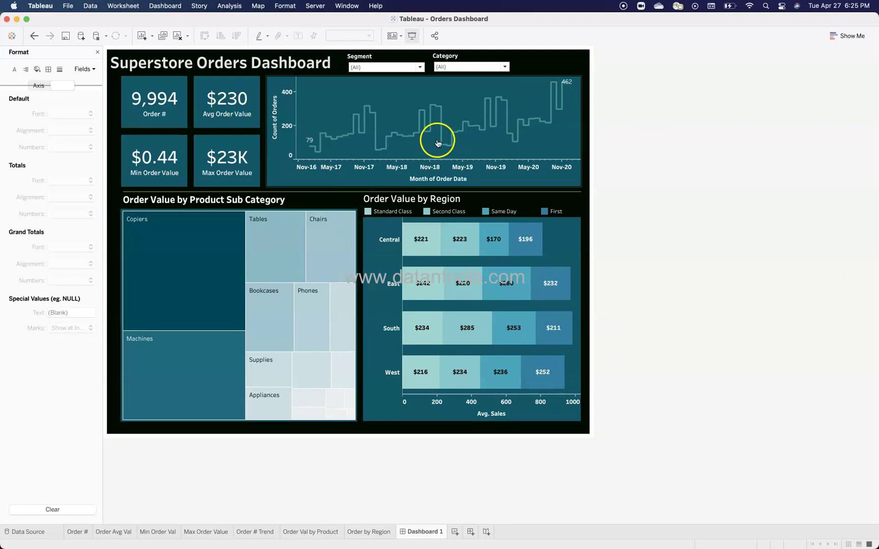
mouse_move(437, 265)
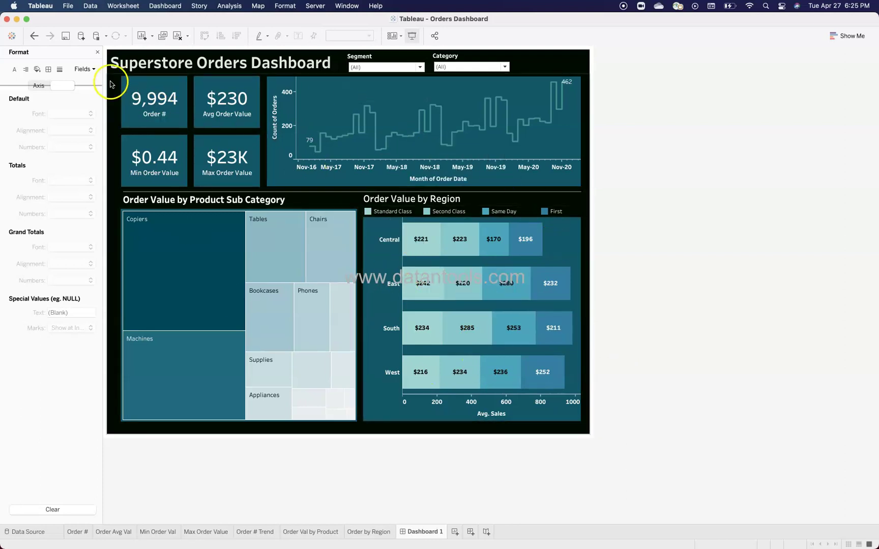
Close the number formatting options and examine the Order # tile's layout on Dashboard 1, including its floating setting, position and size
click(97, 53)
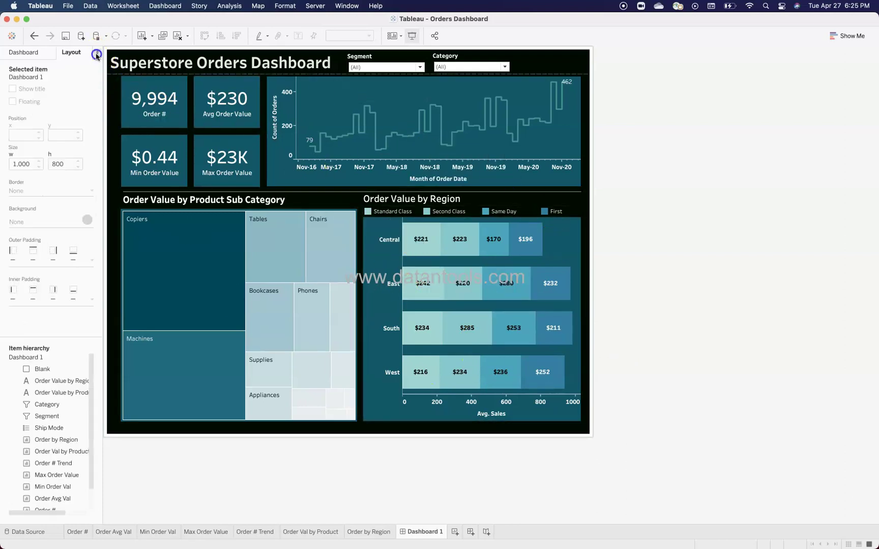
click(155, 81)
mouse_move(157, 73)
mouse_down()
mouse_move(288, 73)
mouse_move(363, 134)
mouse_move(242, 137)
mouse_move(159, 75)
mouse_up()
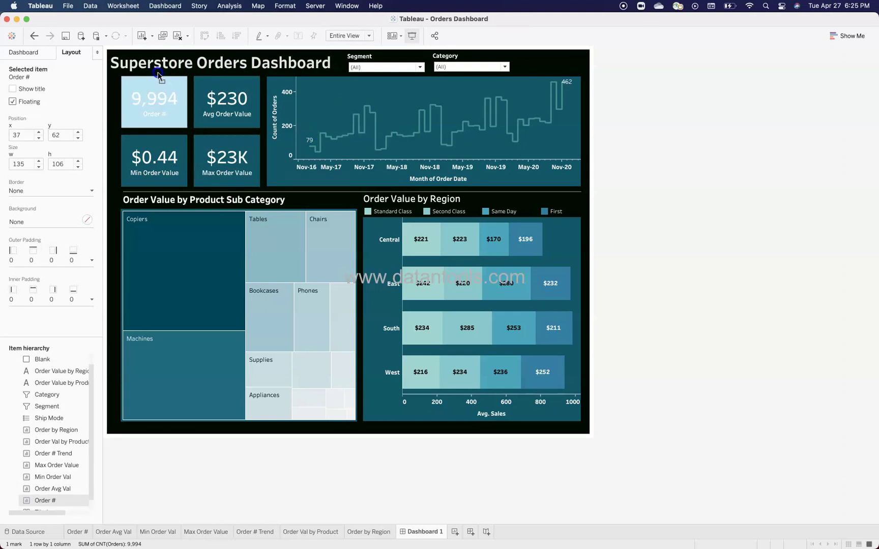
click(762, 273)
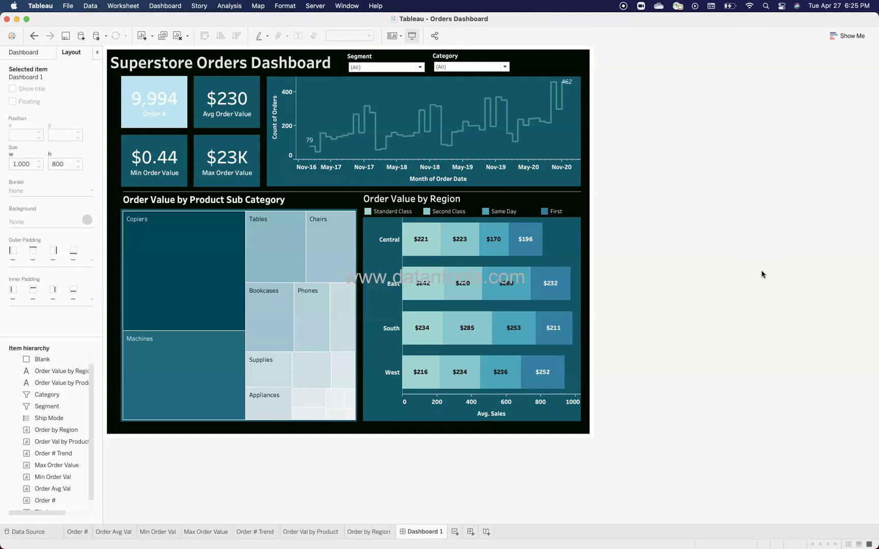
click(152, 104)
click(778, 226)
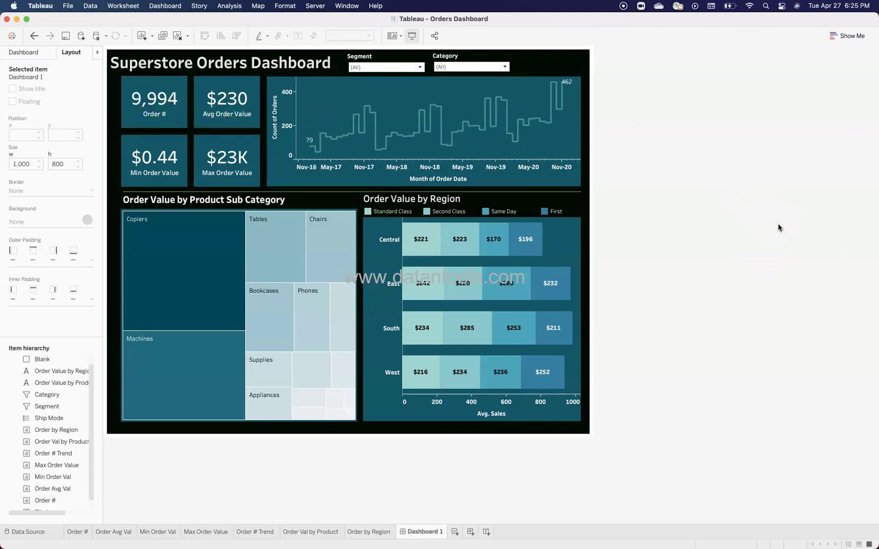
Examine the dashboard's Tiled container in the item hierarchy, including its nested items, background color and opacity
click(588, 69)
click(585, 51)
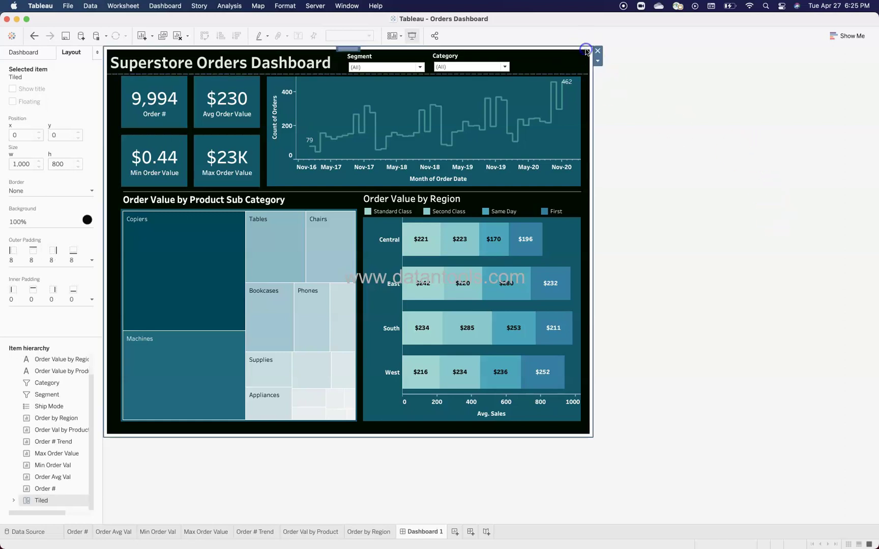
click(594, 88)
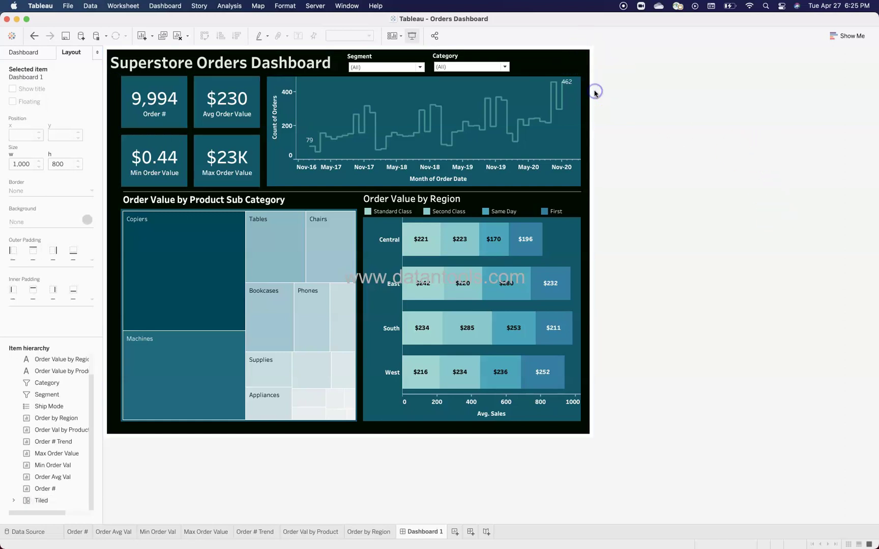
click(592, 94)
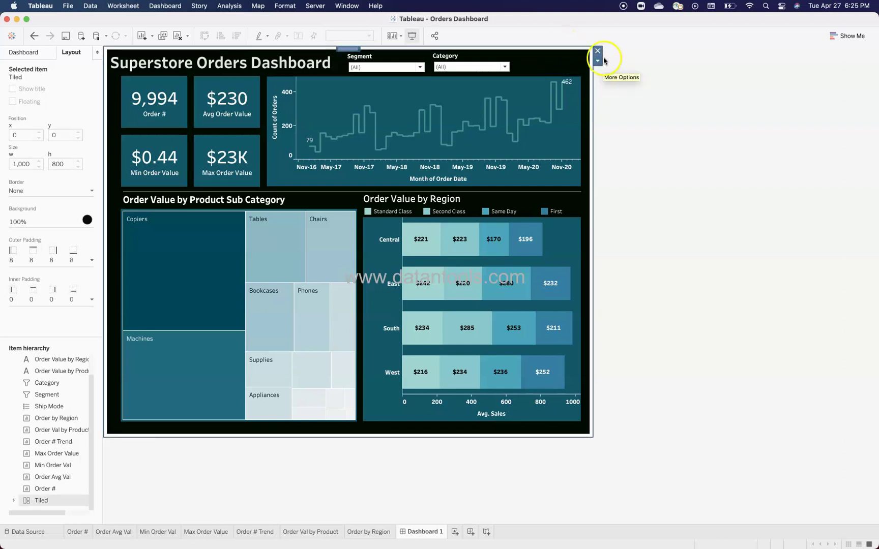
click(522, 110)
click(47, 501)
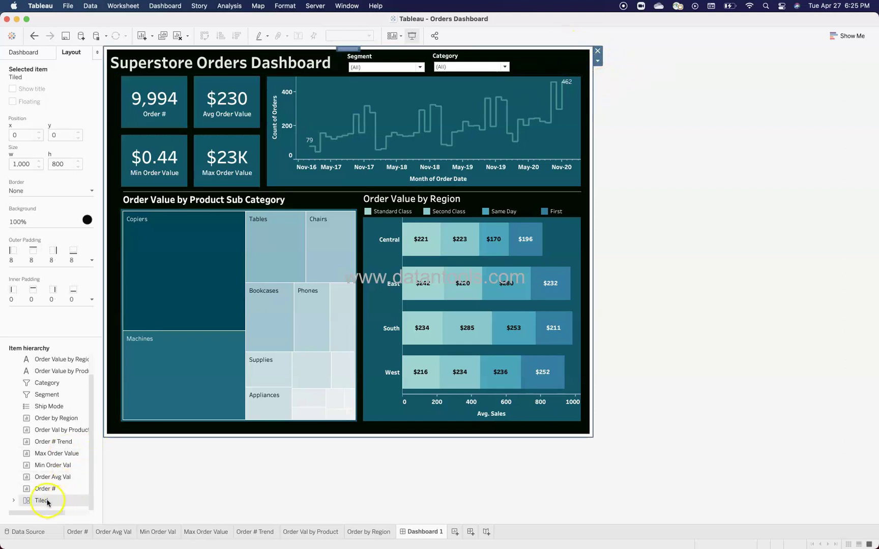
click(15, 502)
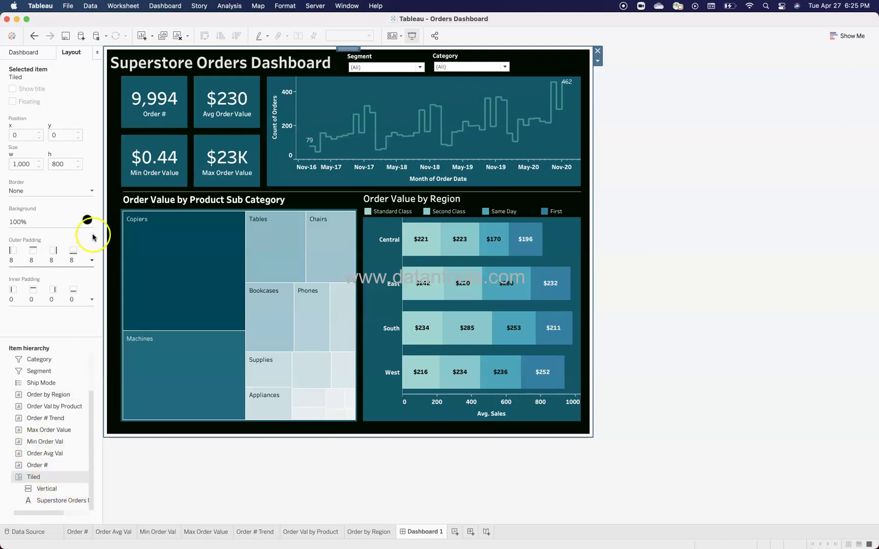
click(87, 220)
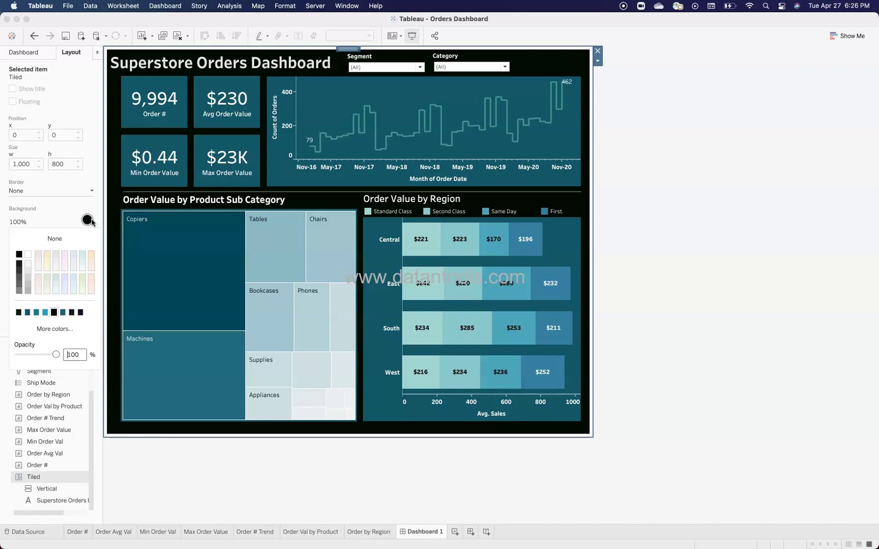
click(91, 220)
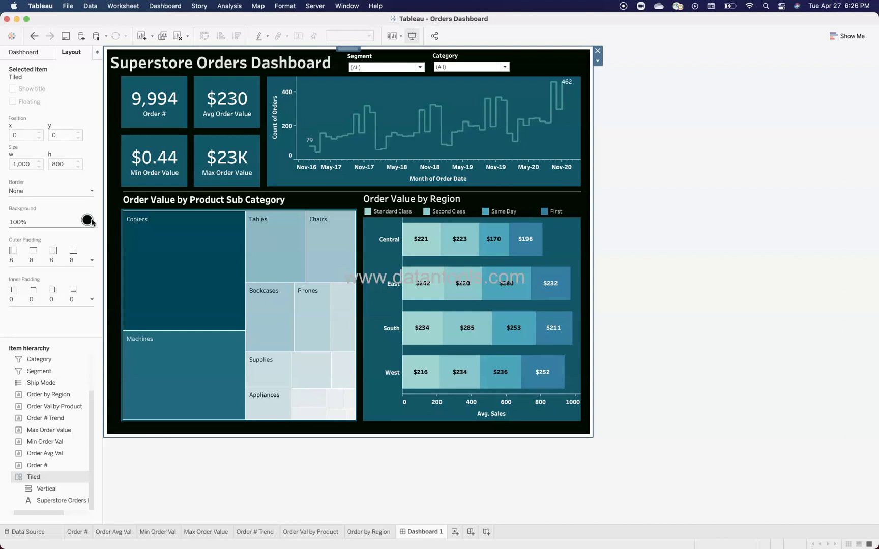
Examine the RGB values of the Tiled container's custom background color, cancel without changing them, and select the dashboard title
click(91, 221)
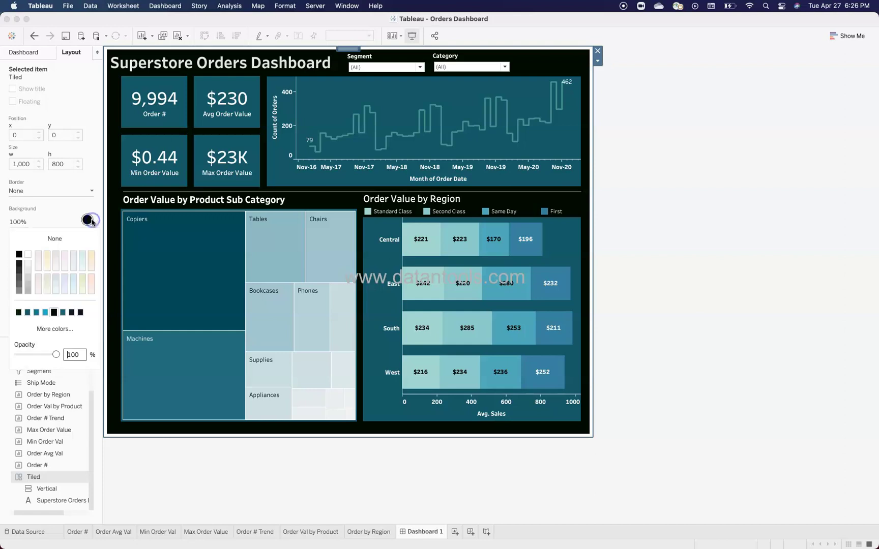
click(66, 331)
double_click(377, 313)
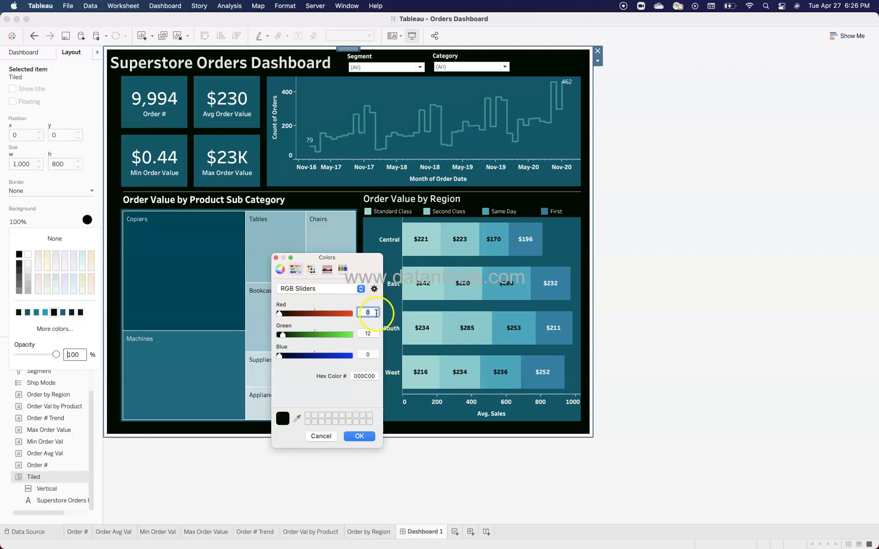
click(325, 436)
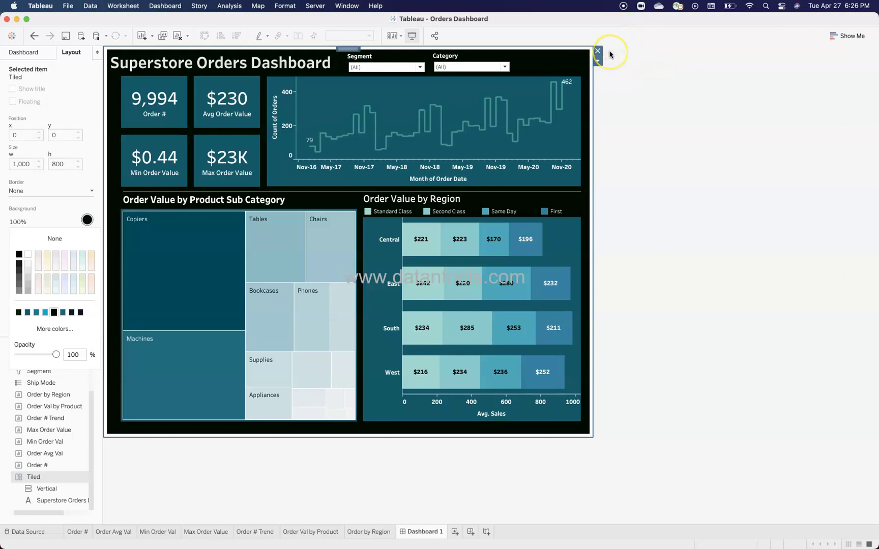
click(300, 66)
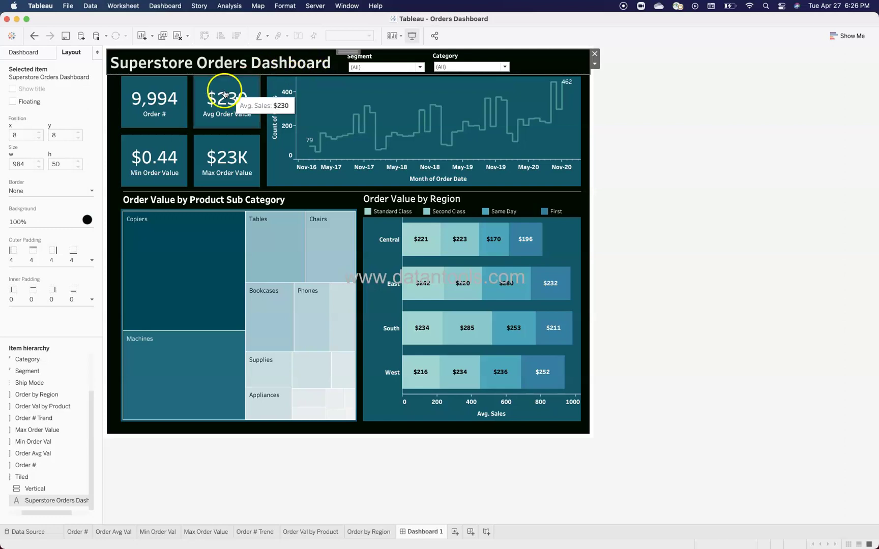
mouse_move(196, 155)
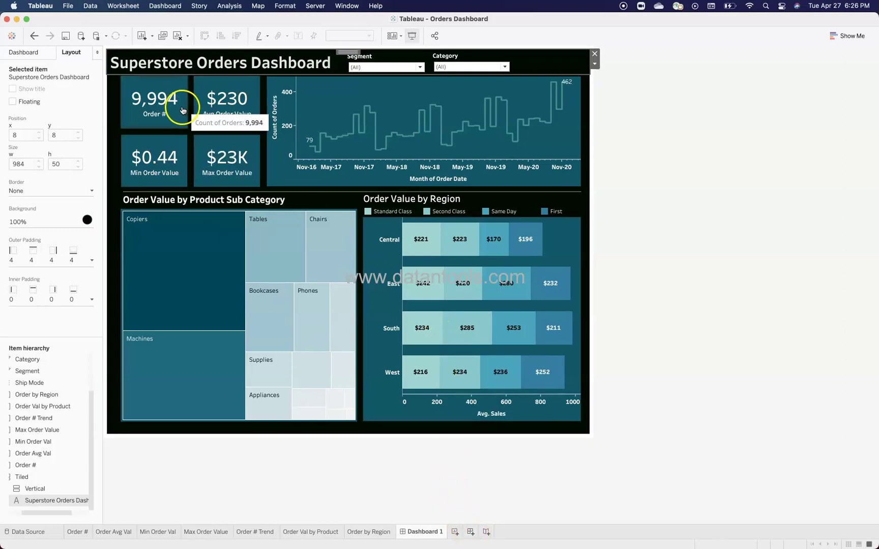
Create a new dashboard and place the Order # sheet on it as a tiled item
click(471, 532)
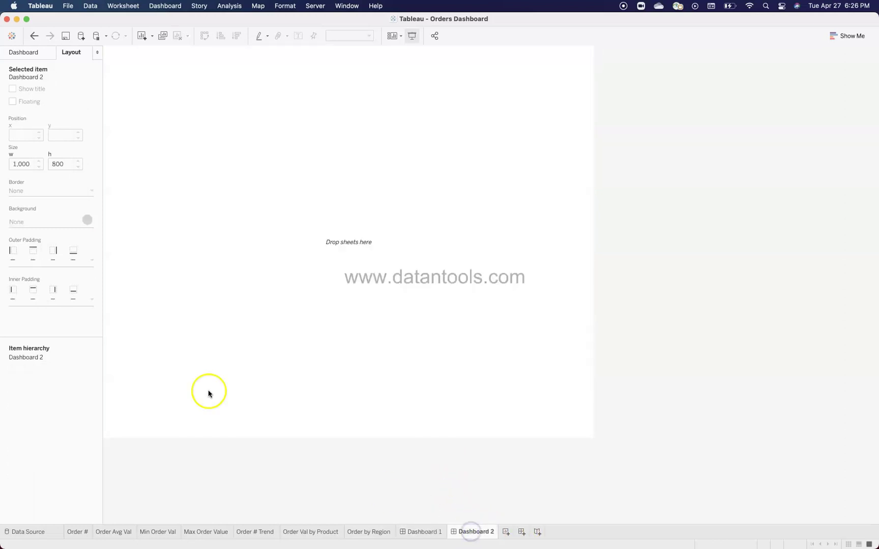
click(44, 55)
drag(60, 165, 347, 88)
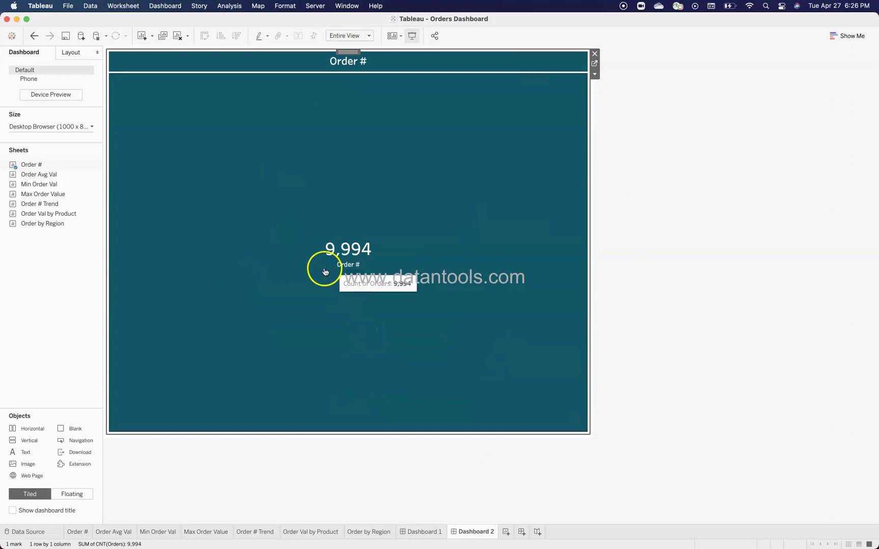
drag(324, 269, 375, 256)
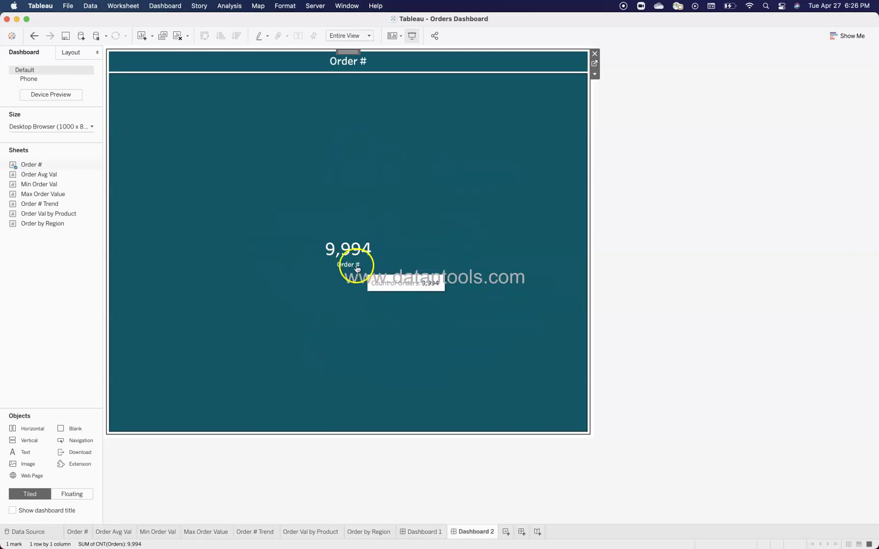
Examine the fit options of the Order # worksheet and compare the sheet with its placement on Dashboard 2
click(77, 531)
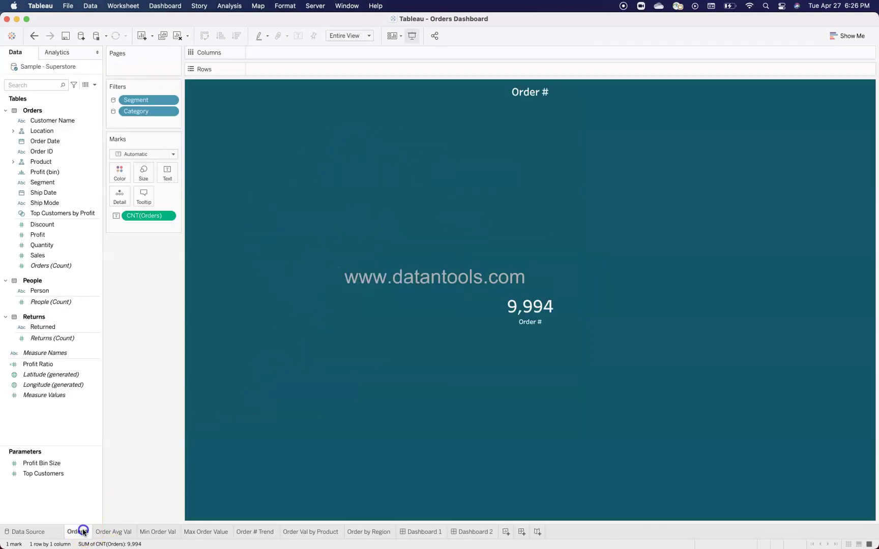
click(369, 36)
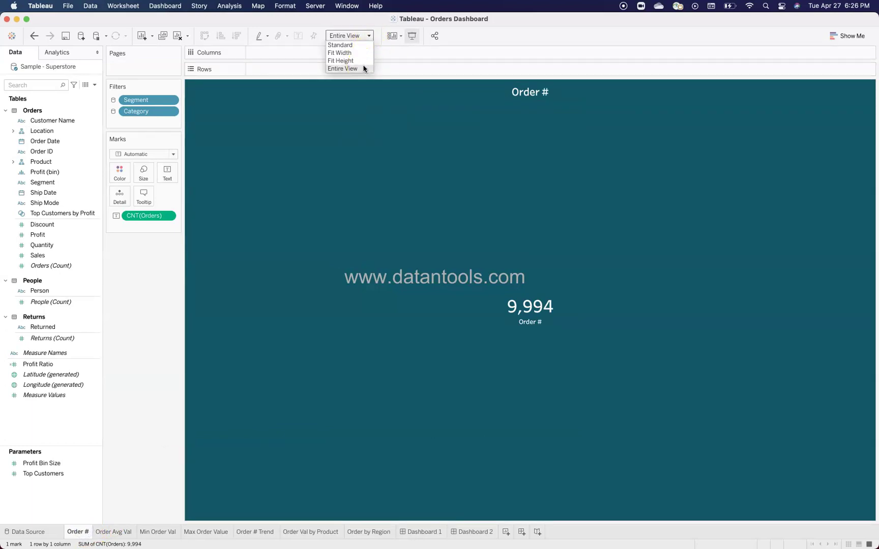
click(483, 527)
click(480, 533)
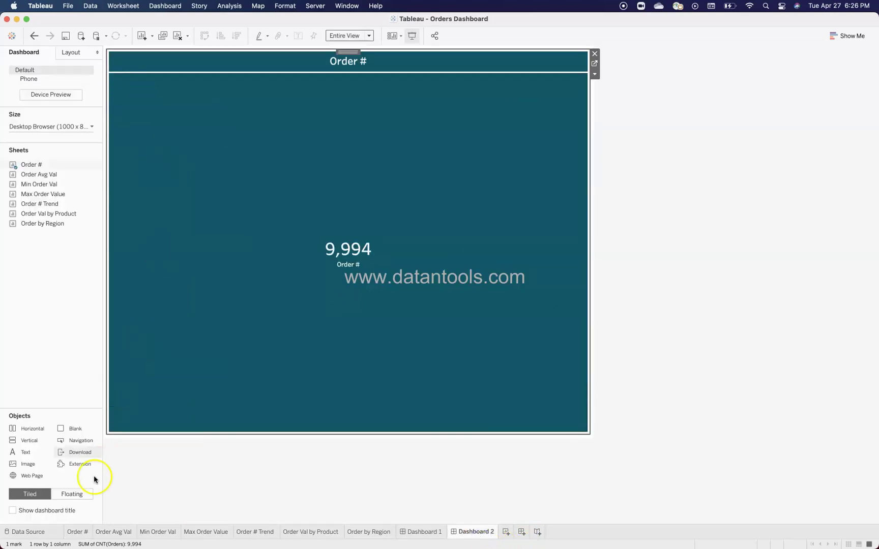
click(79, 532)
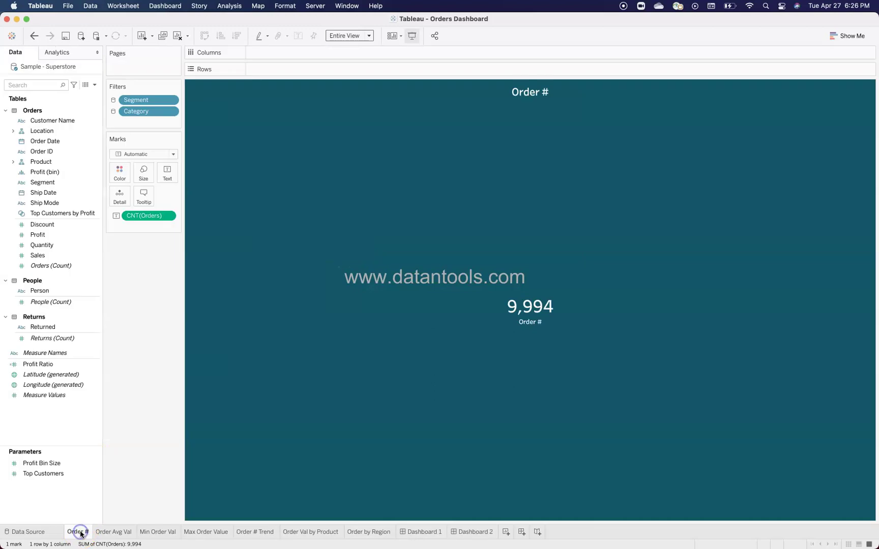
click(369, 35)
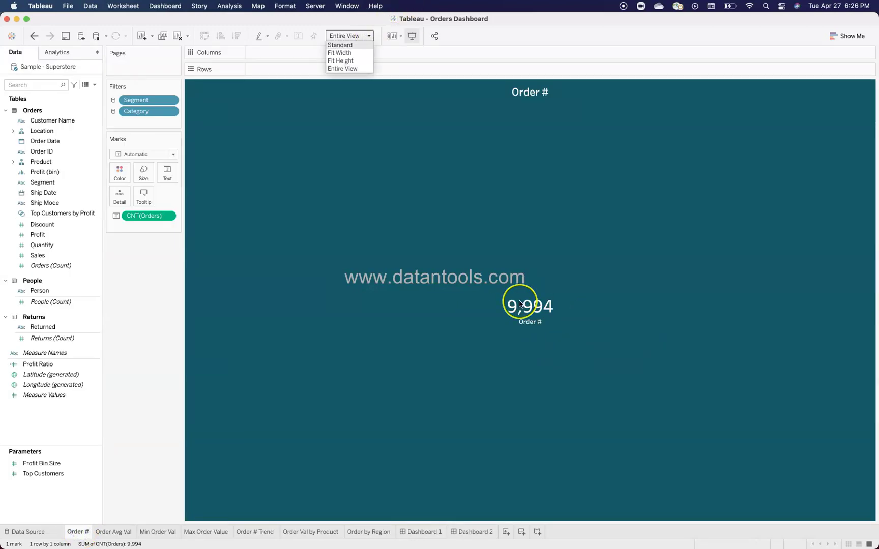
Examine the alignment options of the Order # worksheet's text label, including horizontal, vertical, direction and wrap settings
click(165, 181)
click(165, 181)
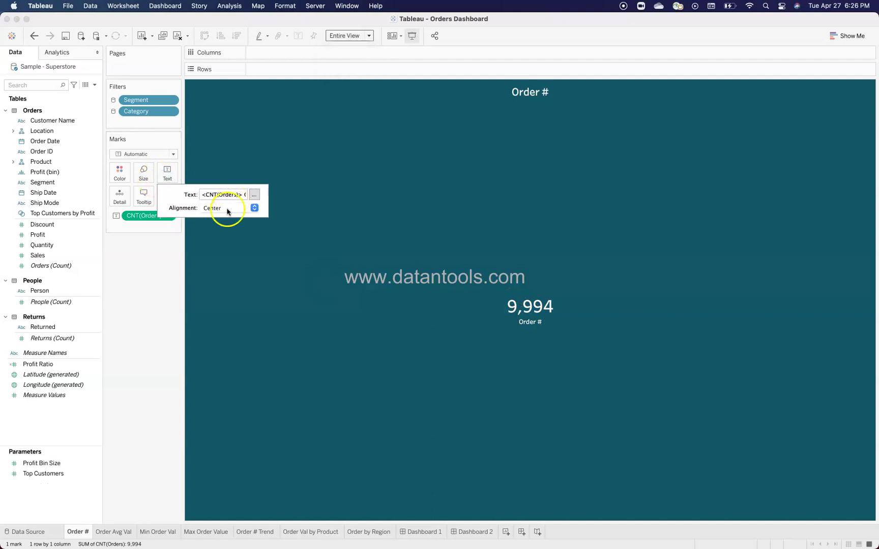
click(254, 208)
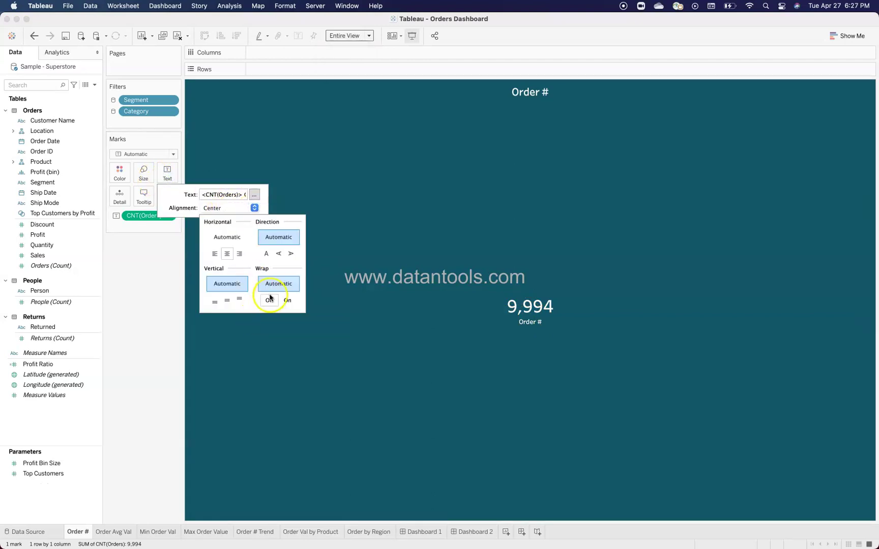
click(399, 367)
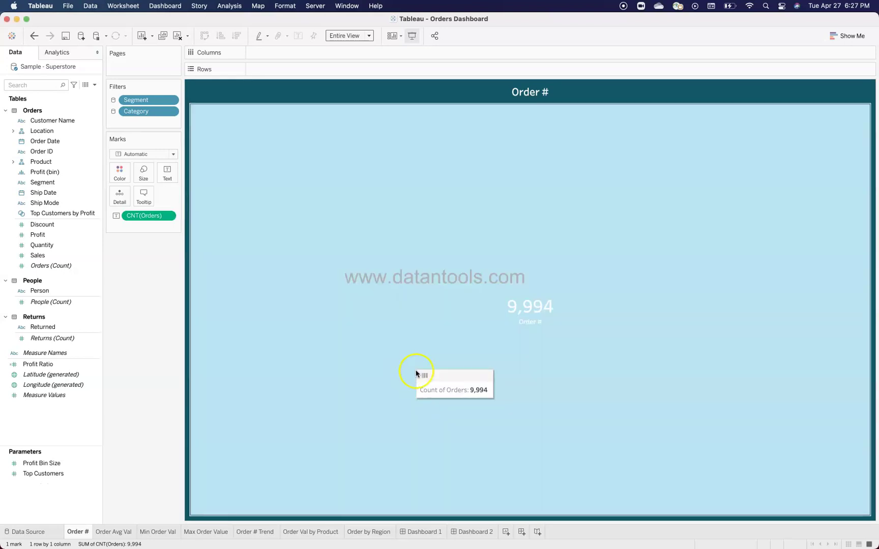
click(532, 355)
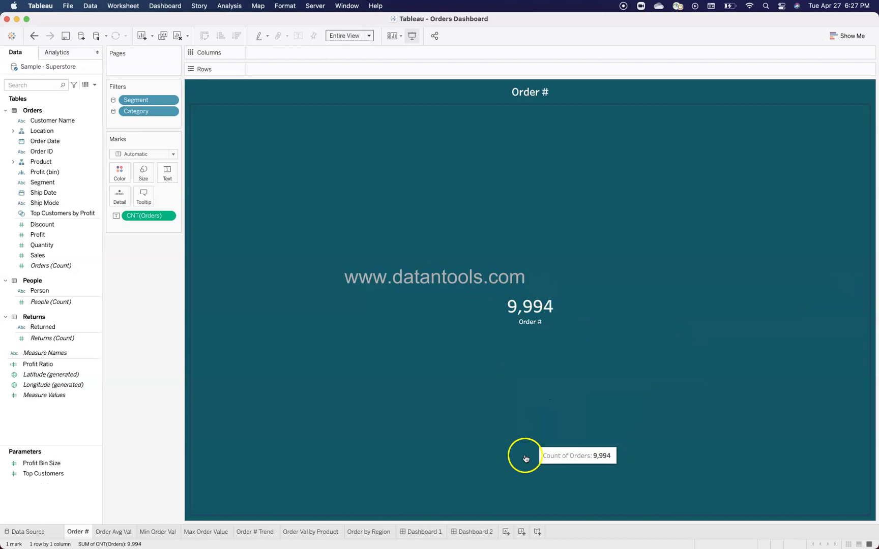
Check the KPI tiles on Dashboard 1, then replace the tiled Order # sheet on Dashboard 2 with a floating one
click(428, 533)
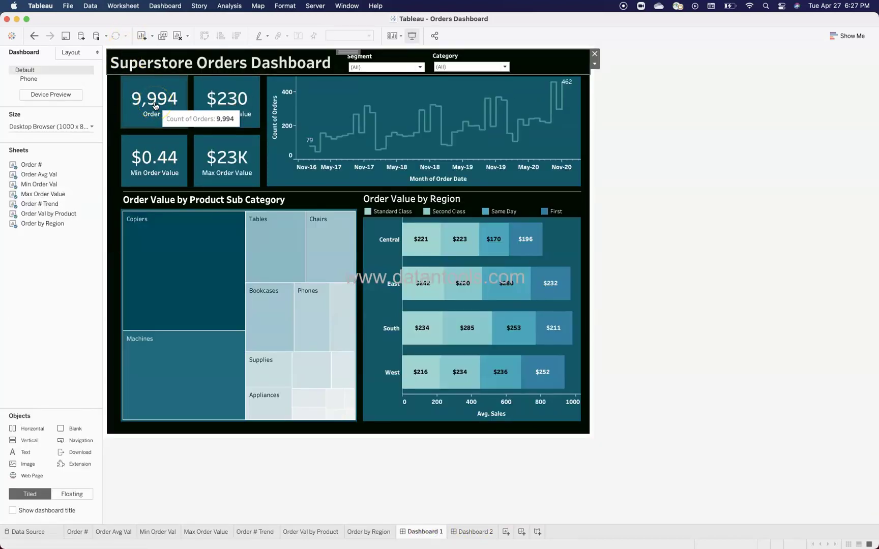
click(475, 532)
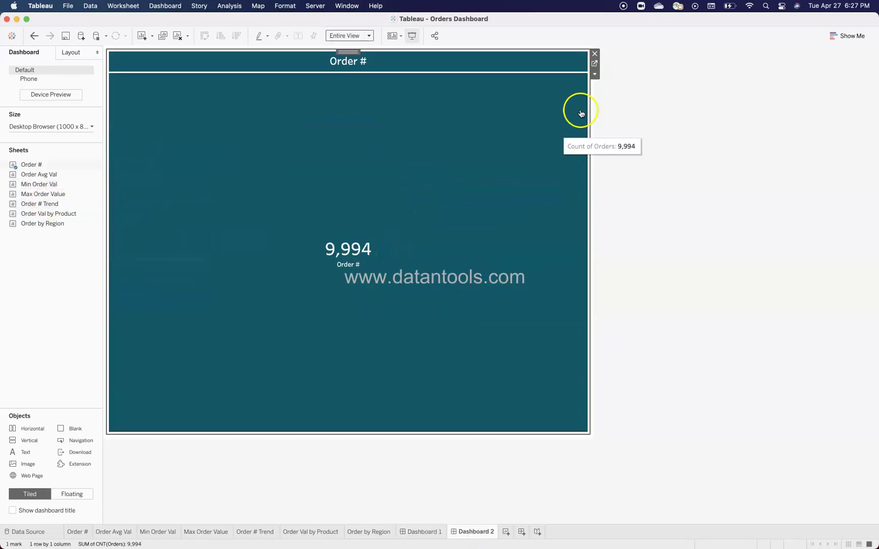
click(594, 54)
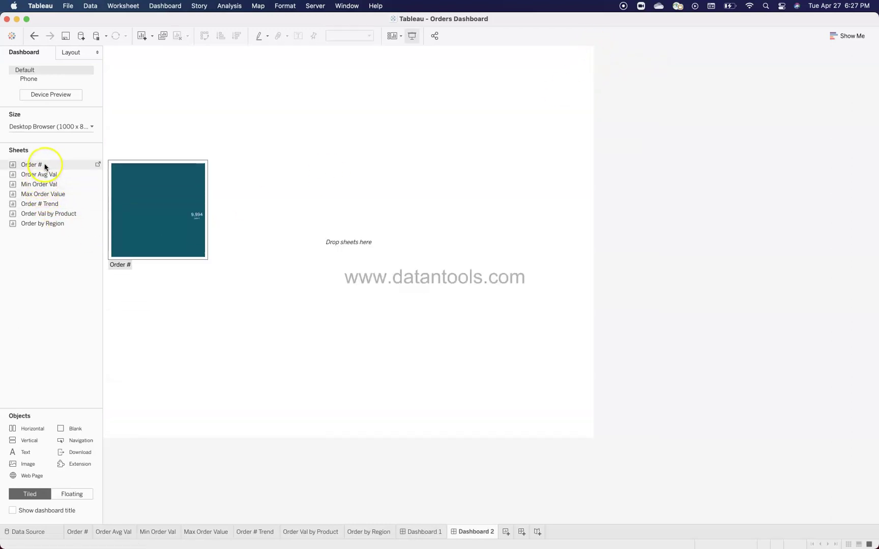
drag(45, 165, 182, 123)
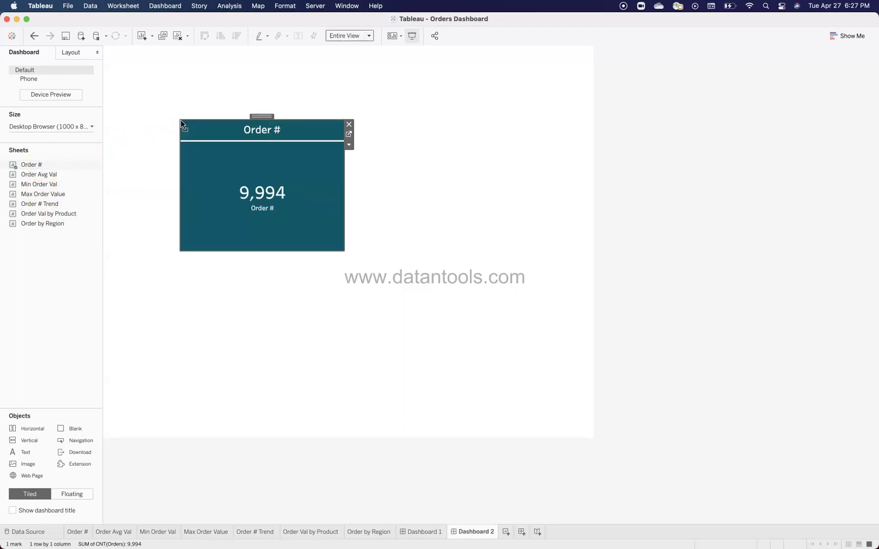
Hide the floating Order # sheet's title, shrink it to a small KPI tile and move it near the dashboard's upper-left corner
right_click(252, 137)
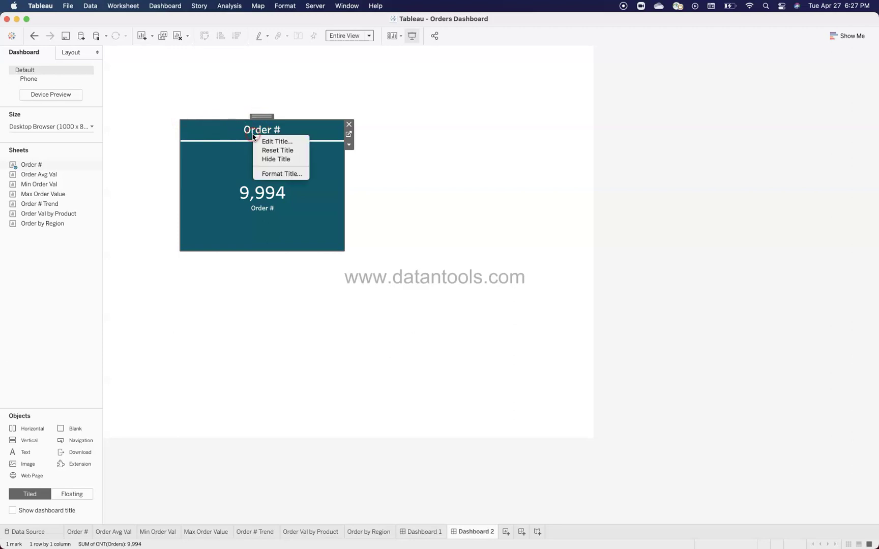
click(274, 158)
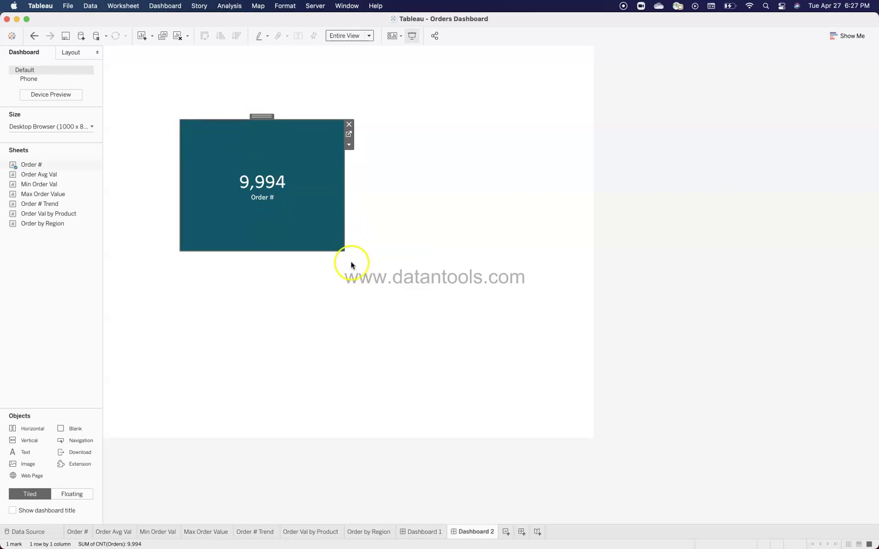
drag(344, 251, 245, 168)
drag(216, 119, 167, 72)
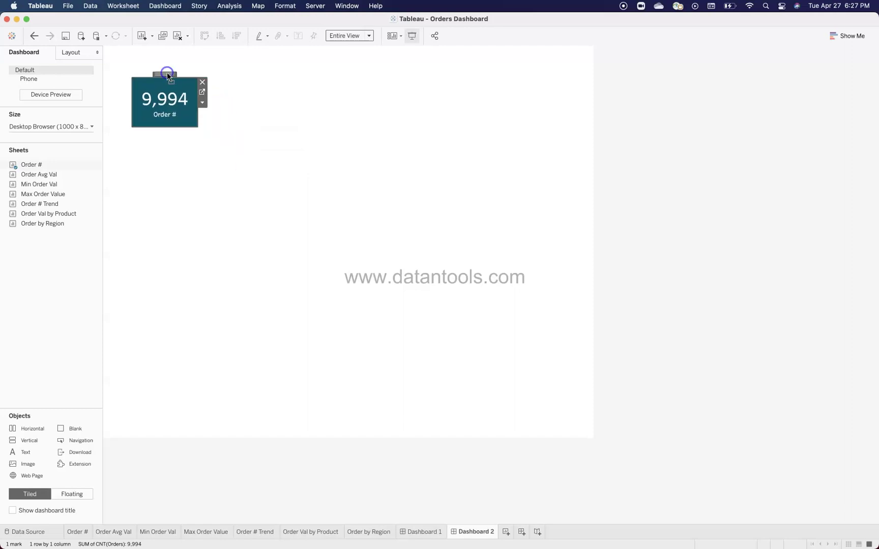
Examine how the trend chart, divider line, treemap, text title and region chart are arranged on Dashboard 1
click(437, 529)
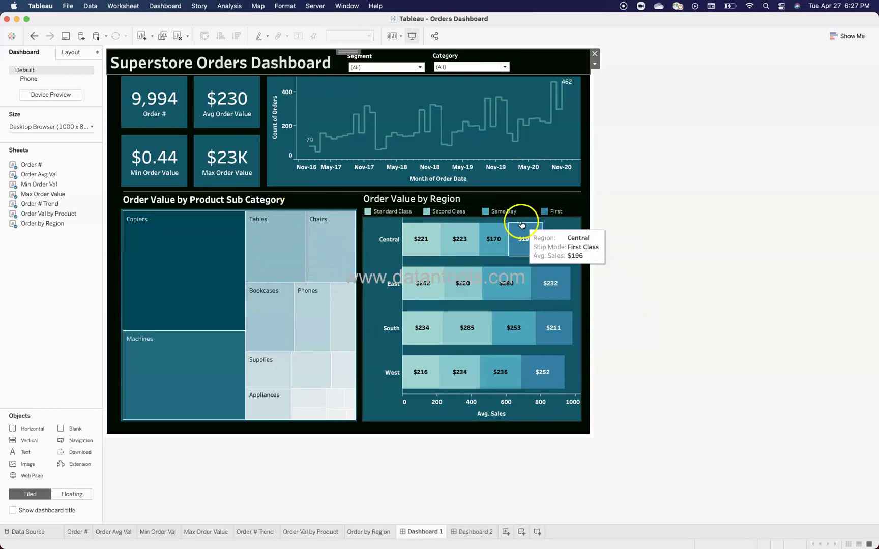
click(399, 107)
click(349, 191)
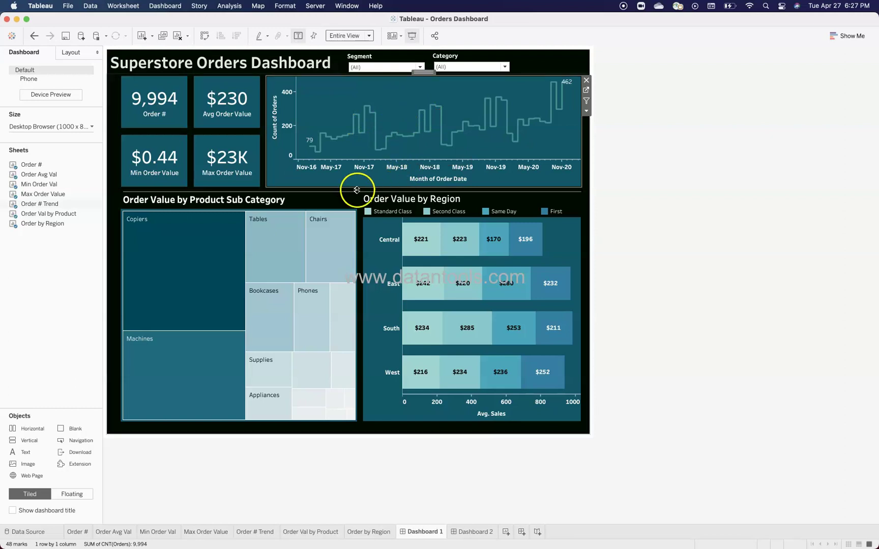
click(327, 194)
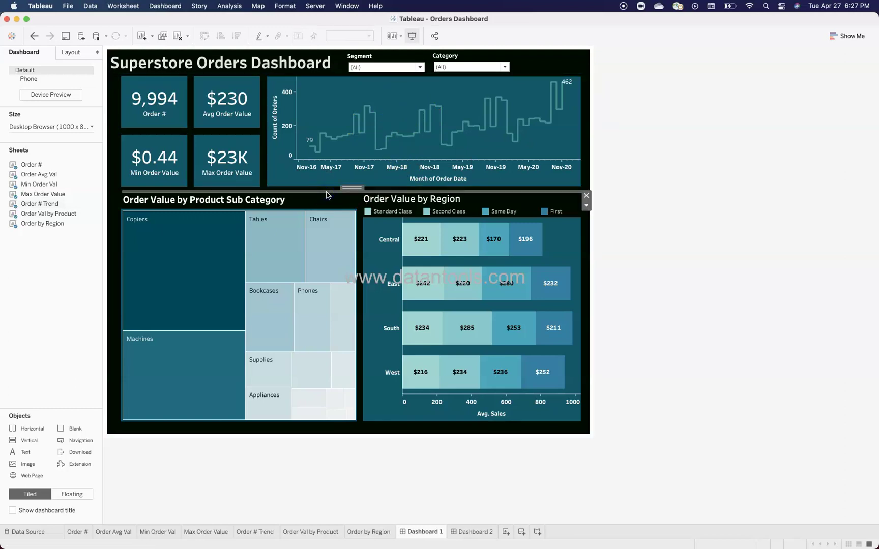
click(226, 263)
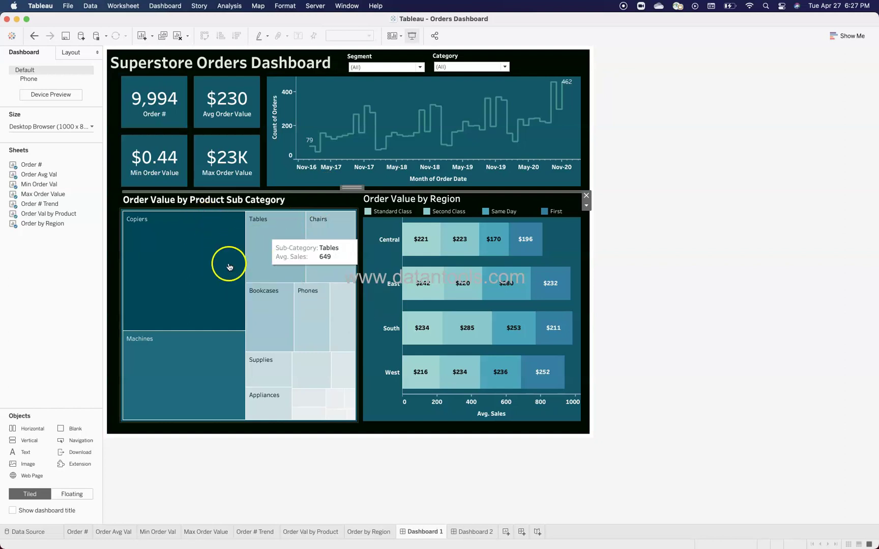
click(268, 200)
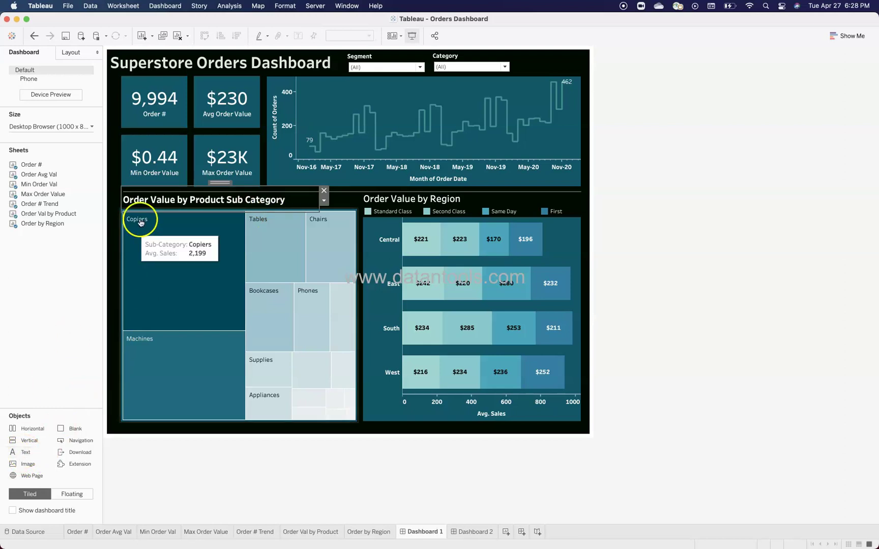
drag(210, 204, 468, 374)
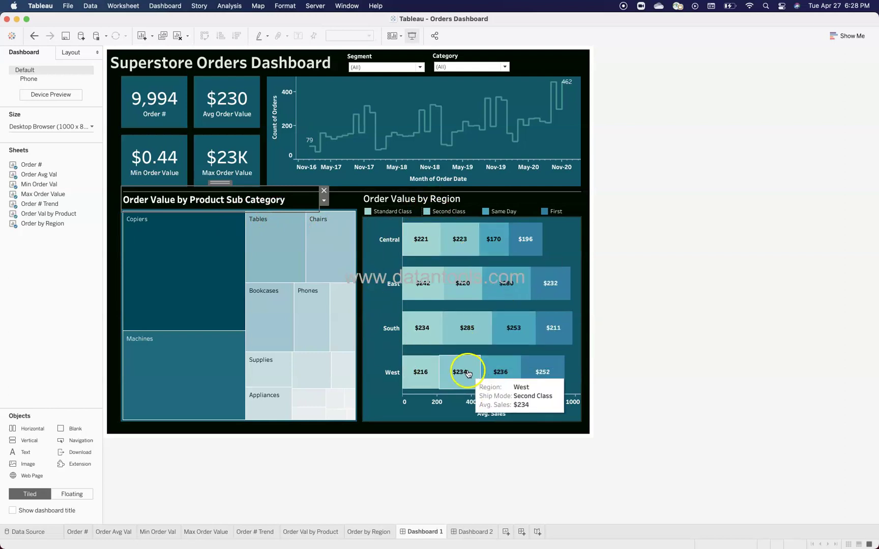
click(729, 394)
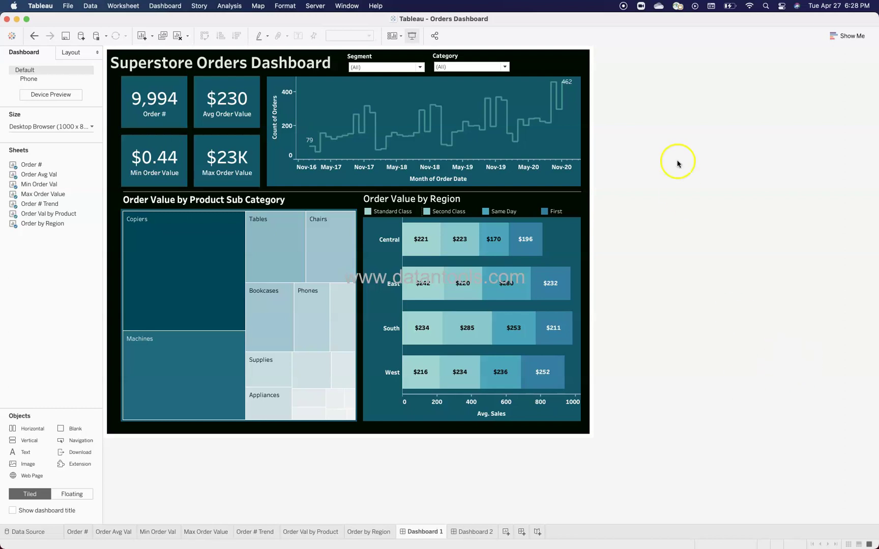
Filter Dashboard 1 by Segment to show only Consumer
click(381, 67)
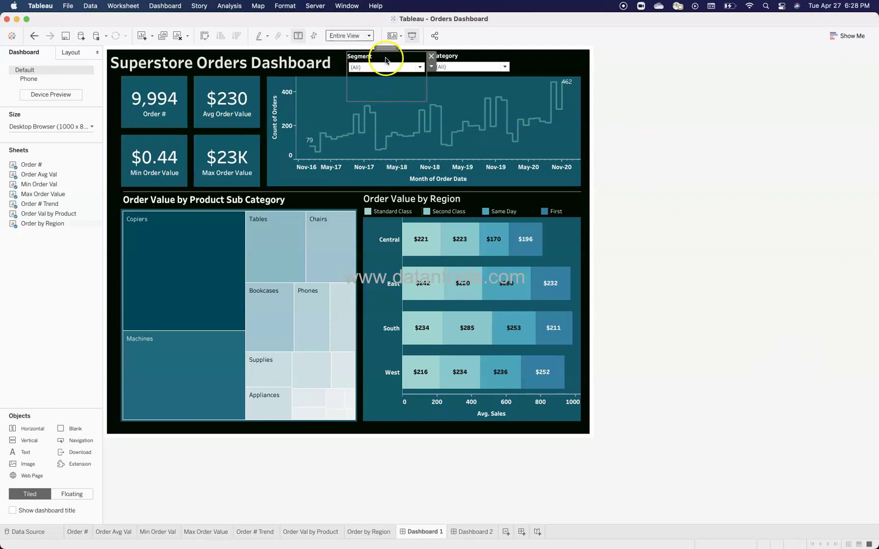
click(451, 58)
click(422, 68)
click(419, 68)
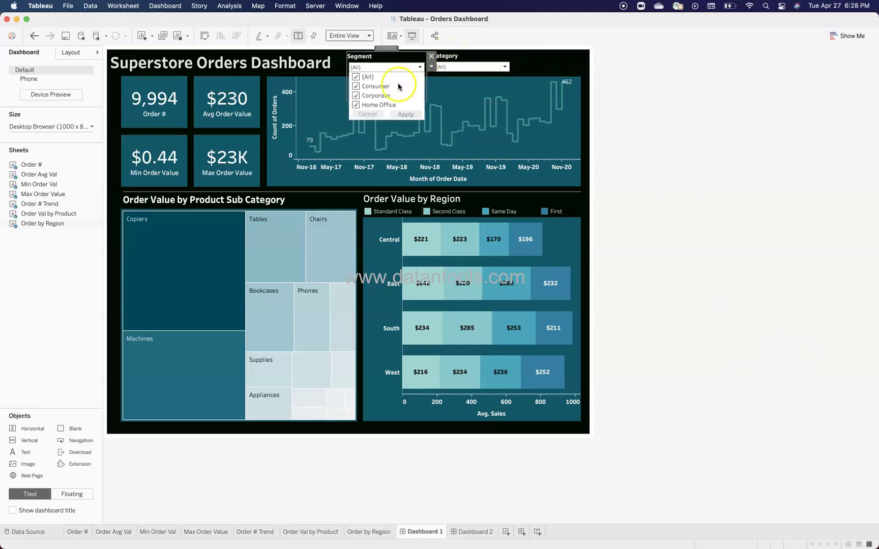
click(356, 77)
click(355, 86)
click(405, 114)
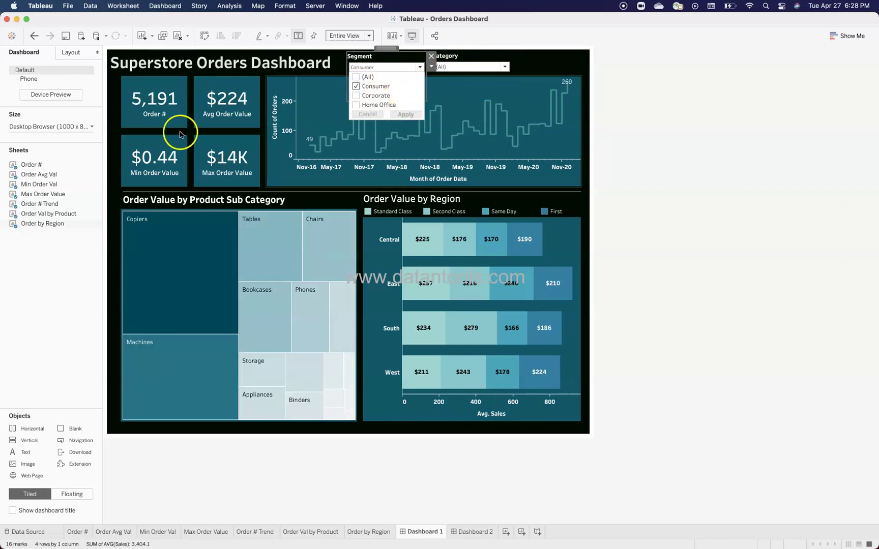
Switch Dashboard 1's Segment filter from Consumer to Corporate only
click(355, 87)
click(356, 96)
click(405, 114)
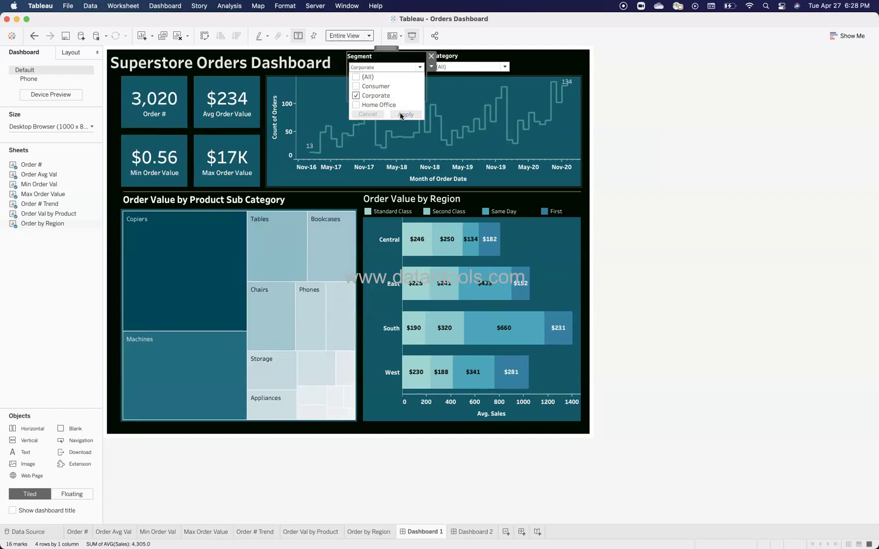
Switch Dashboard 1's Segment filter from Corporate to Home Office only
click(356, 95)
click(356, 105)
click(404, 114)
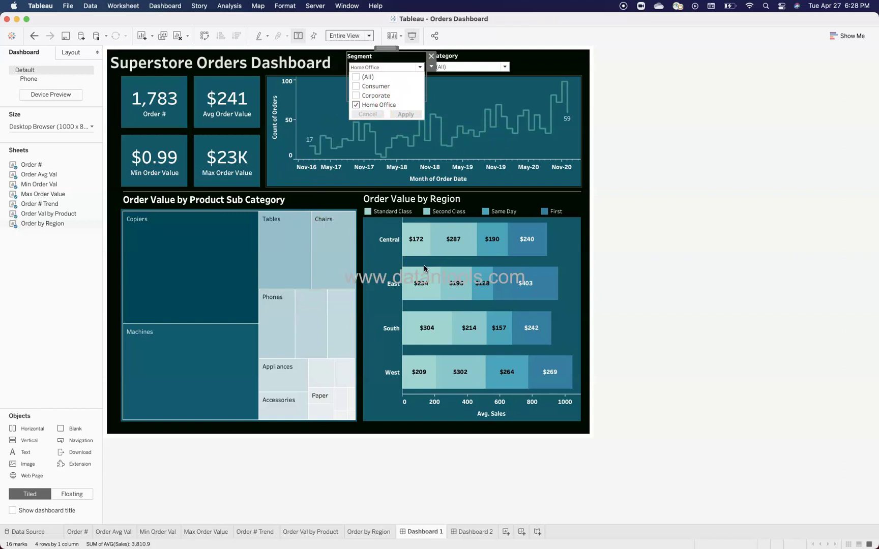
Reset Dashboard 1's Segment filter to include all segments and apply the change
click(356, 78)
click(355, 78)
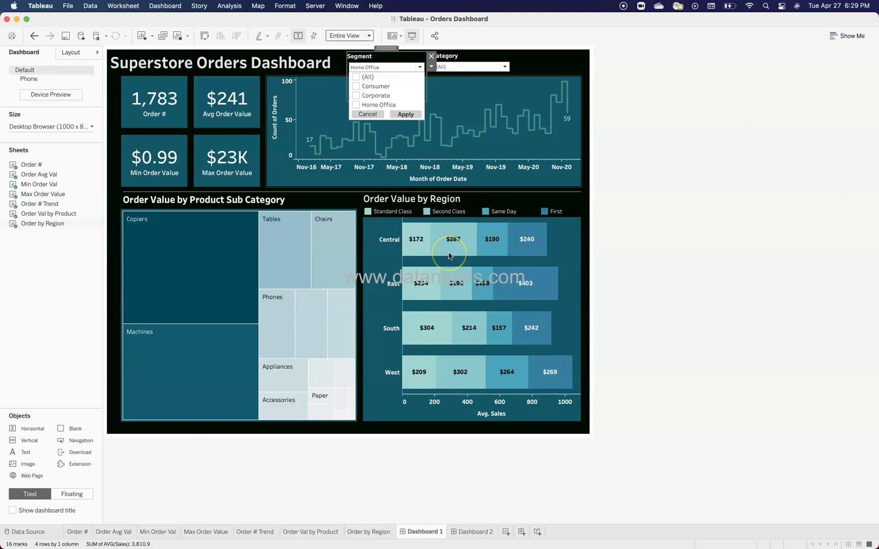
click(356, 77)
click(405, 114)
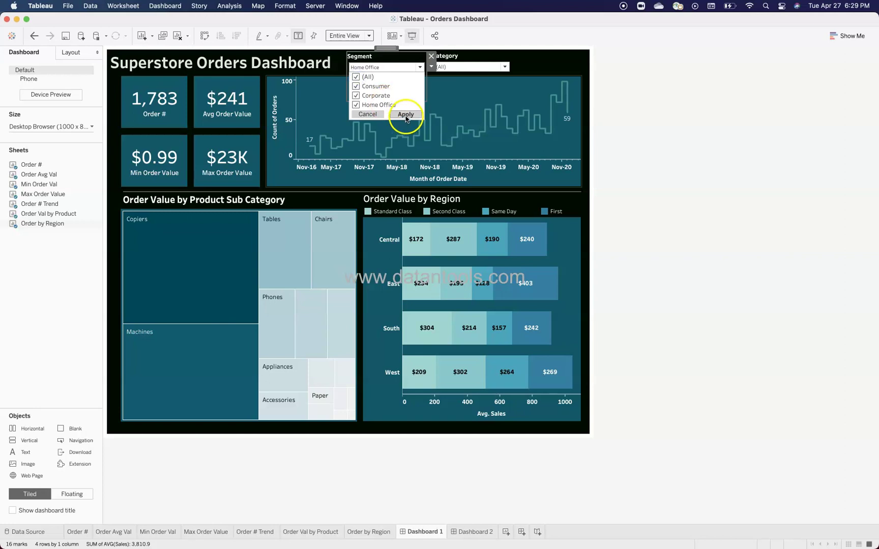
Review the Segment filter's customization options, including the one that shows an Apply button, without changing them
click(431, 67)
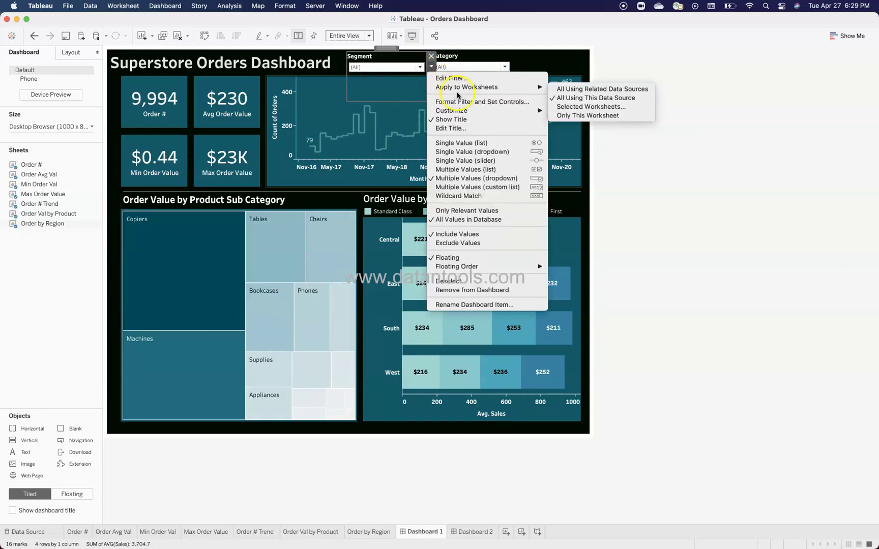
mouse_move(511, 109)
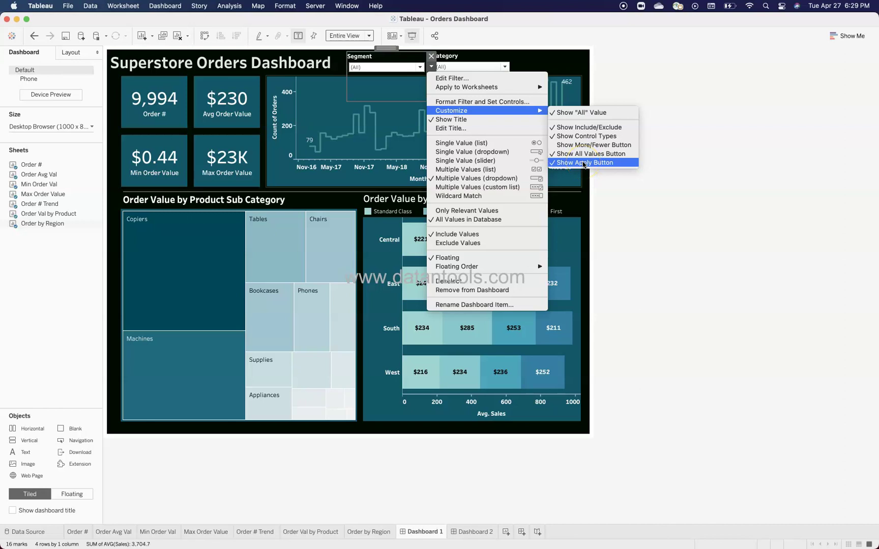
click(643, 212)
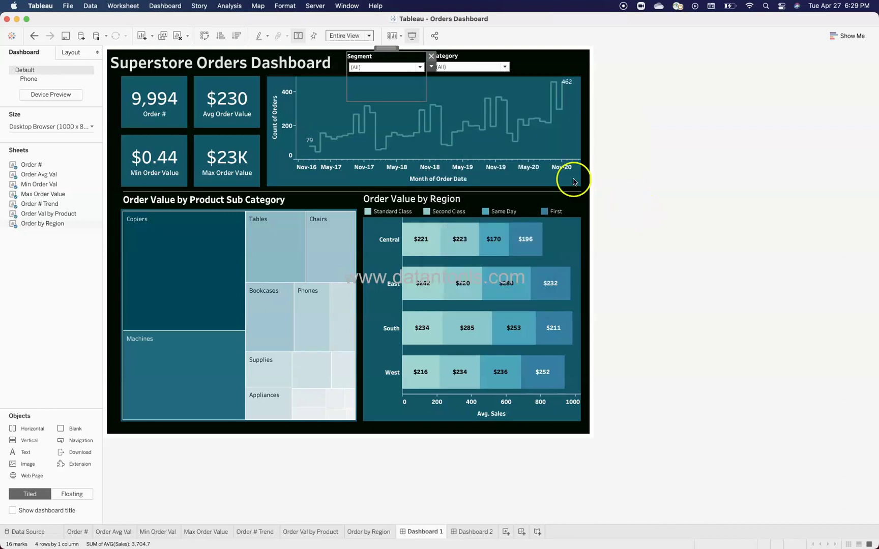
click(422, 71)
click(714, 154)
click(715, 155)
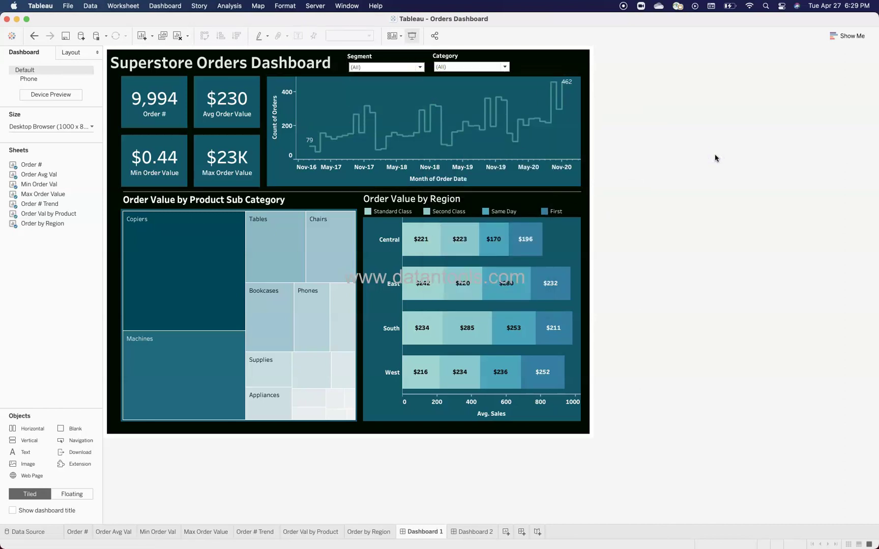
Examine which worksheets the Segment filter applies to and the alternative scopes, keeping All Using This Data Source
click(447, 71)
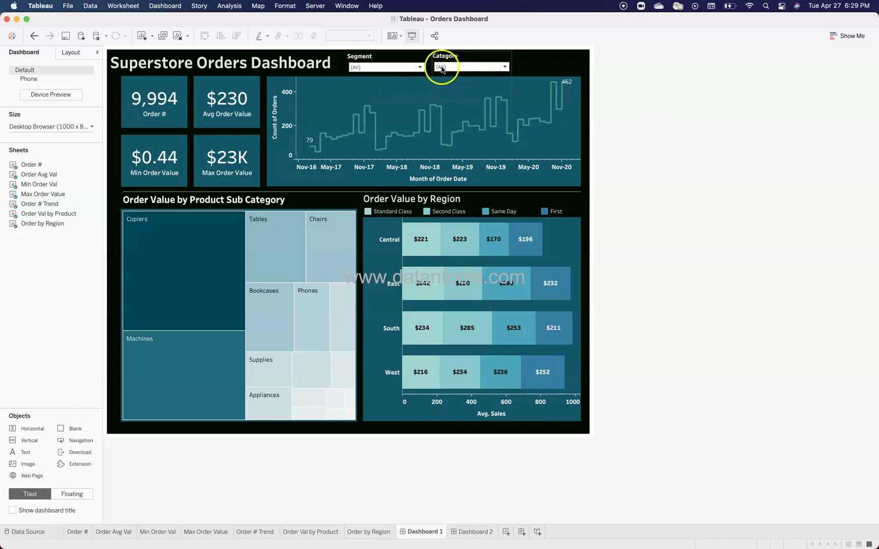
click(407, 60)
click(432, 67)
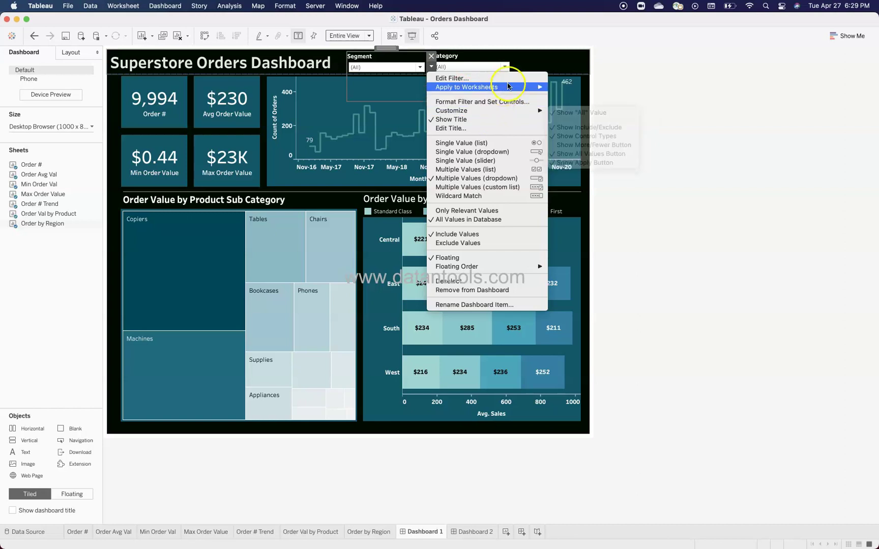
mouse_move(510, 88)
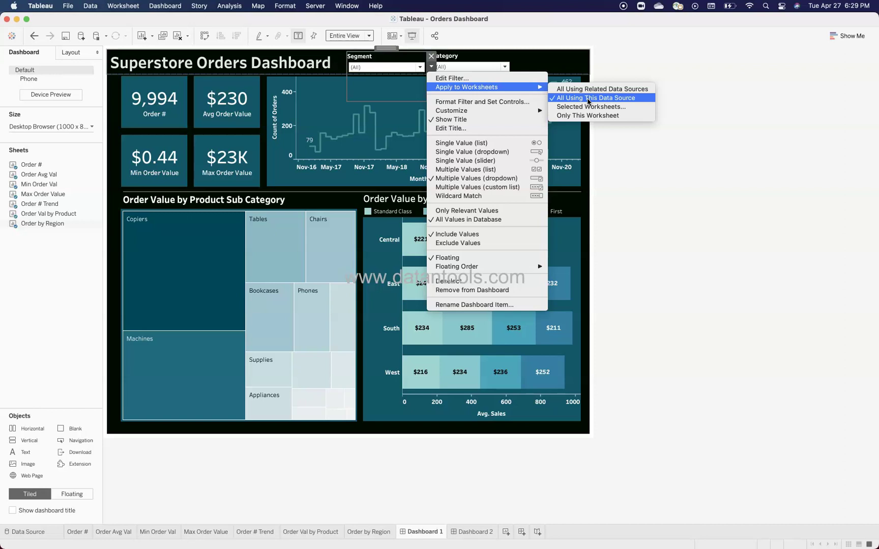
click(563, 100)
click(590, 101)
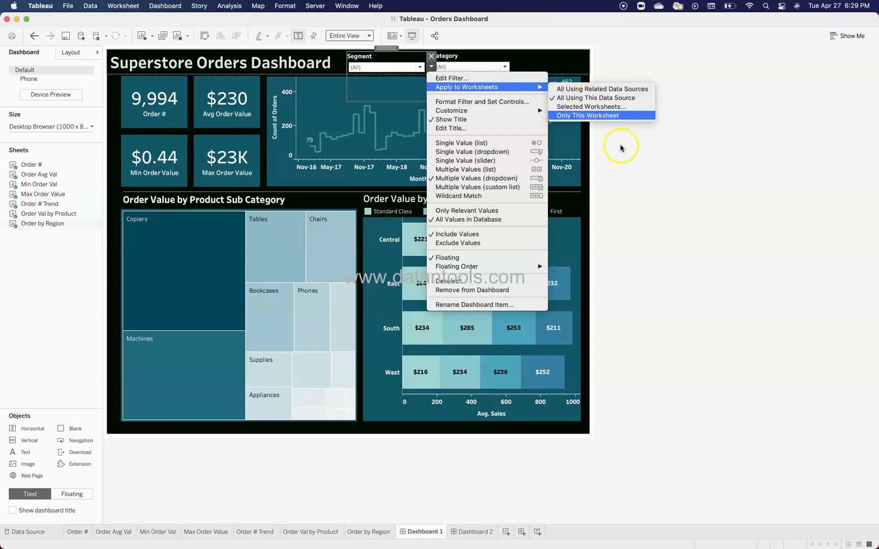
click(630, 176)
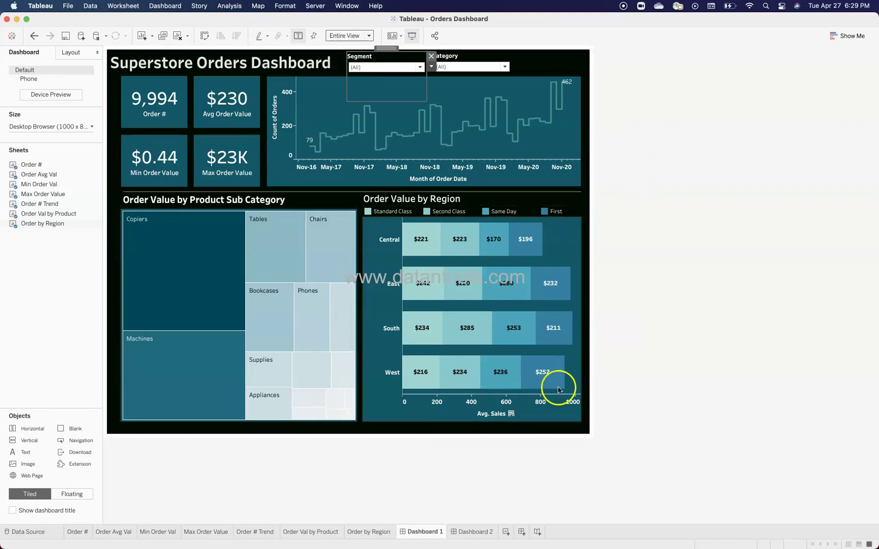
Filter Dashboard 1 by Category to show only Furniture
click(505, 67)
click(504, 67)
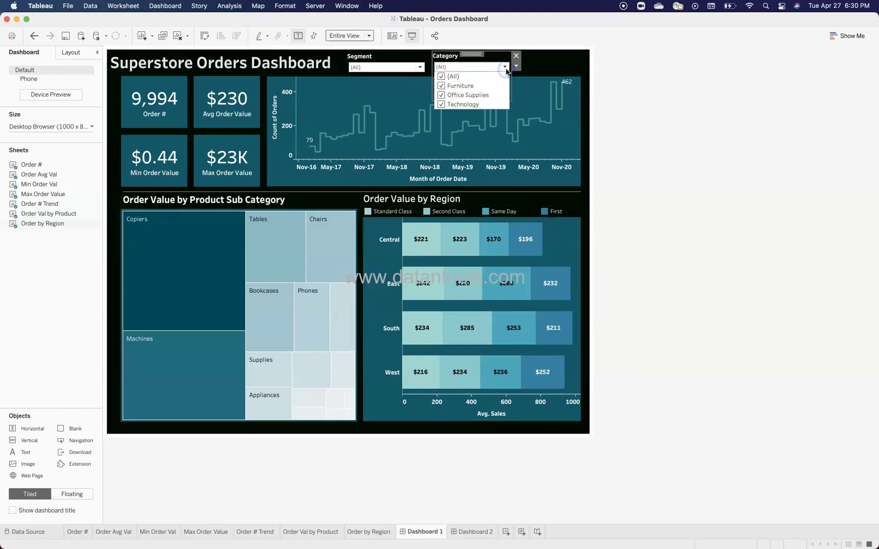
click(441, 76)
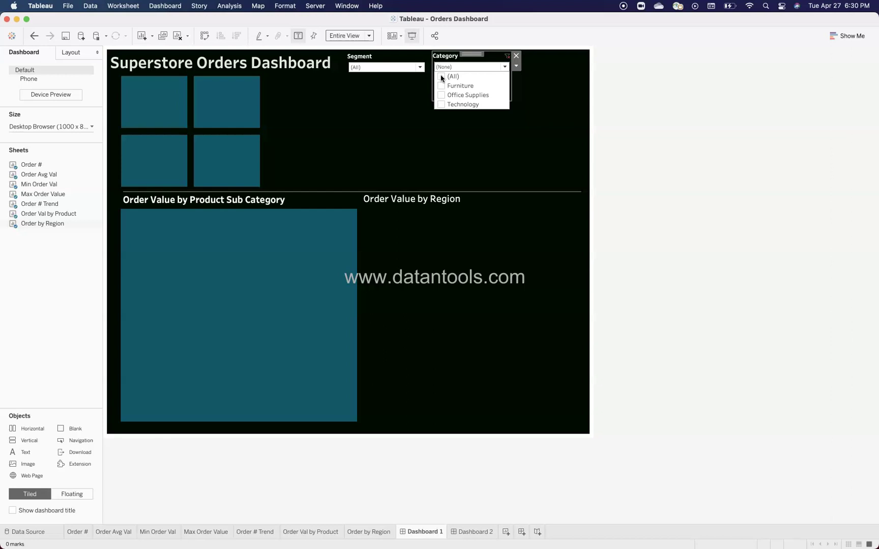
click(441, 86)
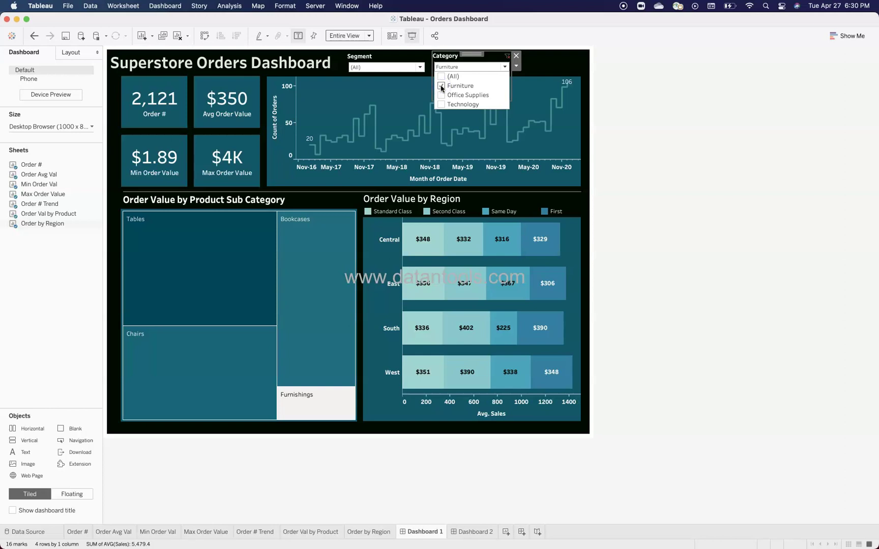
Switch the Category filter from Furniture to Office Supplies only and restore all categories
click(441, 95)
click(441, 95)
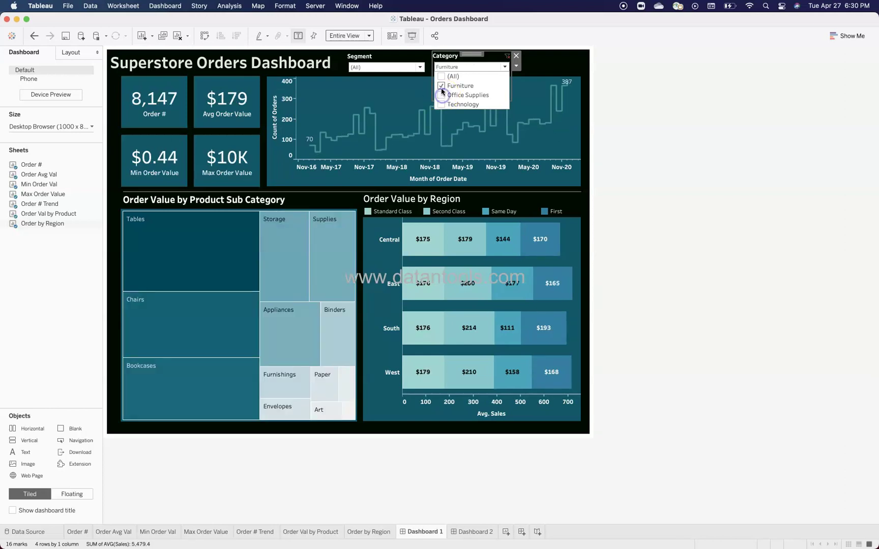
click(441, 87)
click(440, 95)
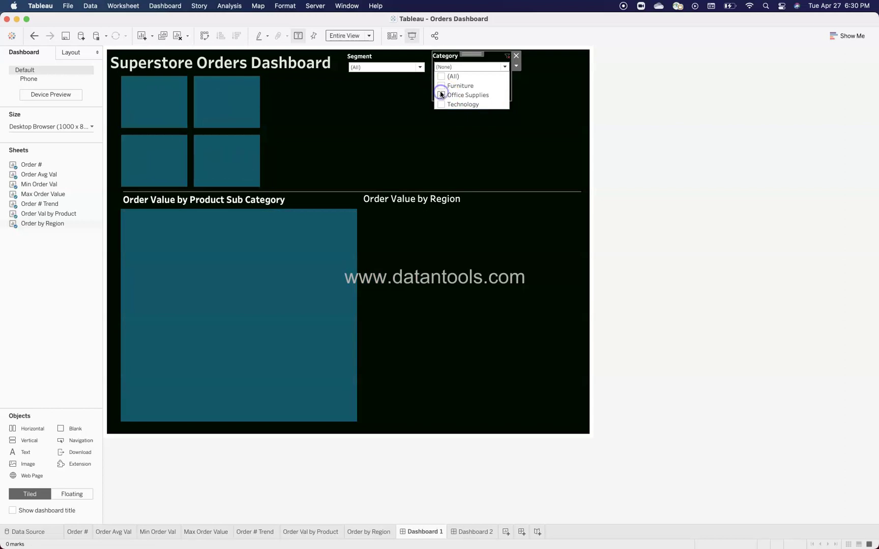
click(441, 76)
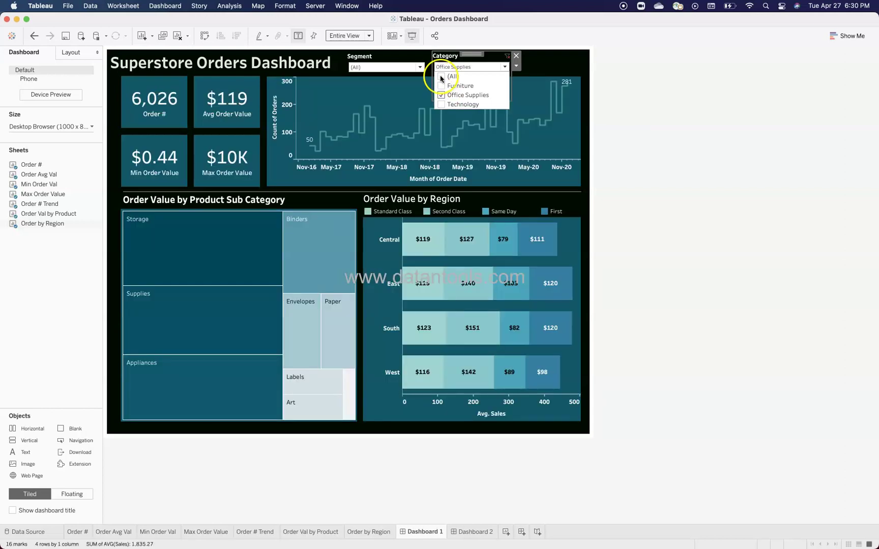
Customize the Category filter on Dashboard 1 to show an Apply button
click(517, 66)
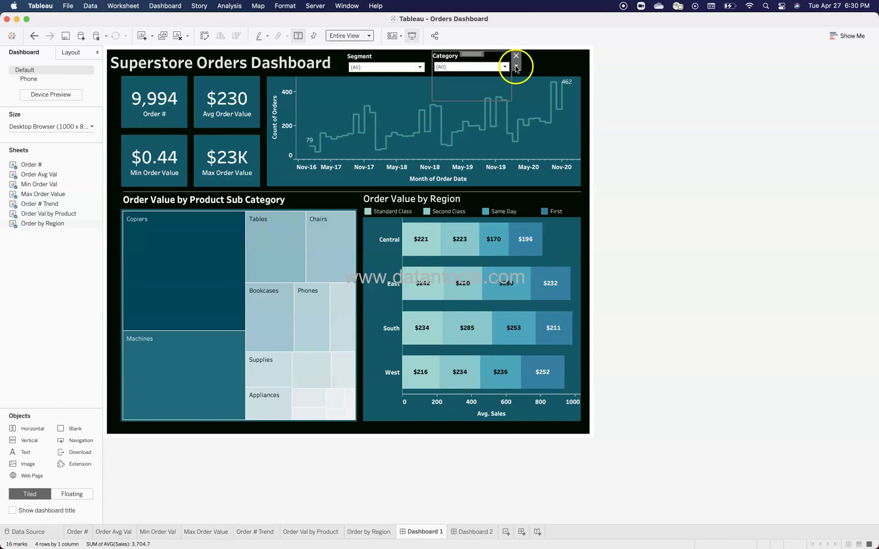
click(516, 66)
mouse_move(598, 110)
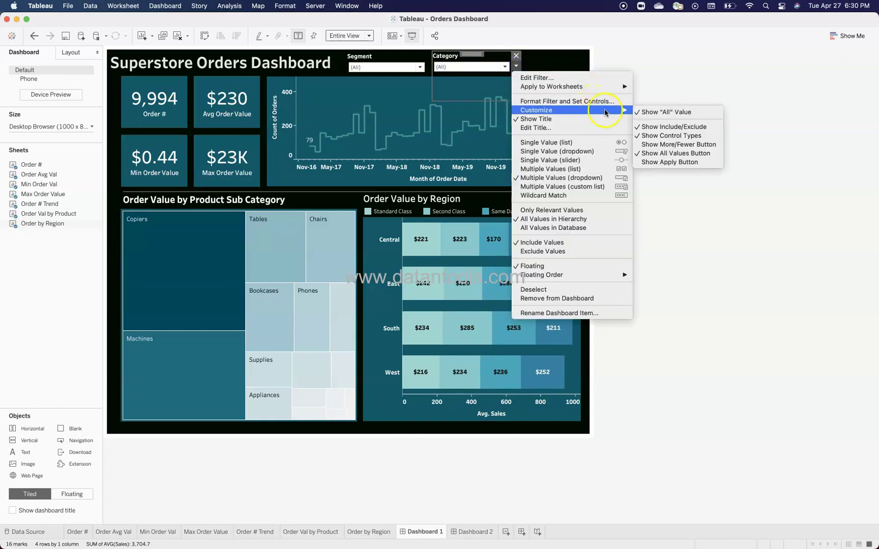
click(668, 164)
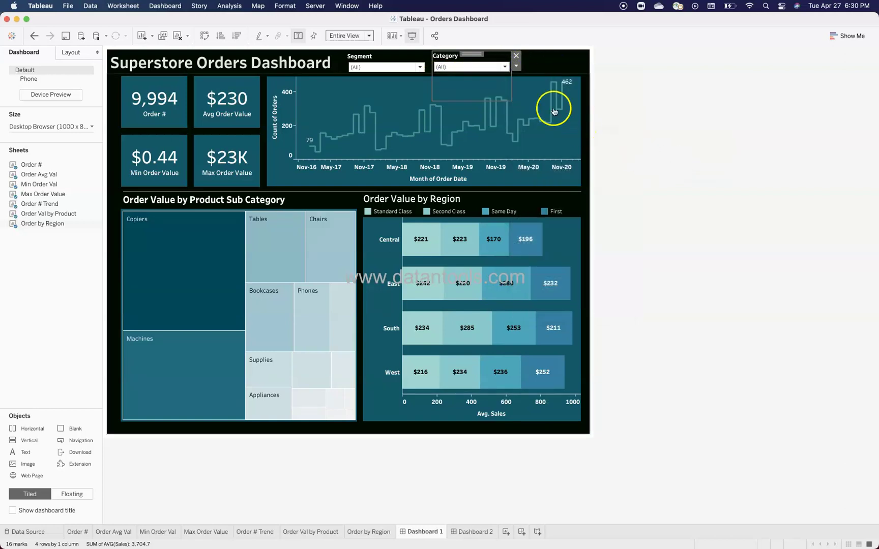
Limit Dashboard 1's Category filter to Technology only, apply the selection and deselect the filter
click(505, 67)
click(444, 79)
click(445, 80)
click(442, 76)
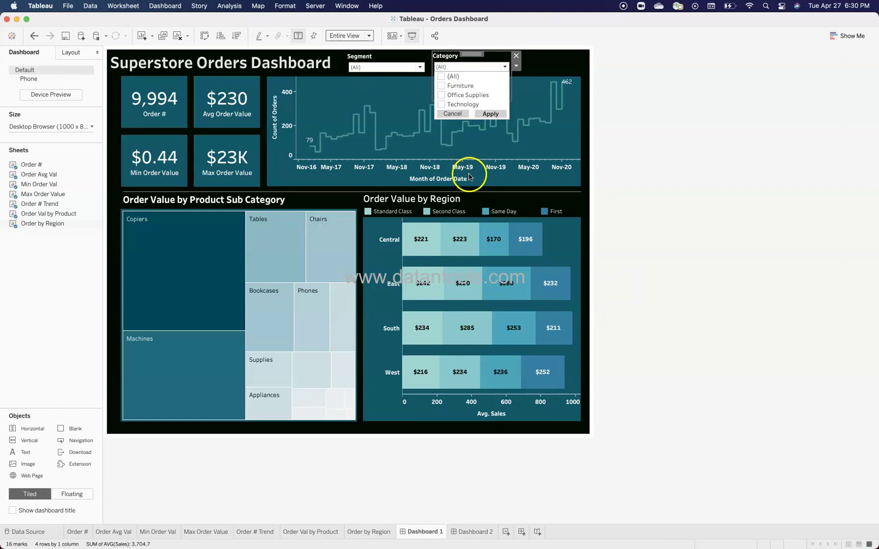
click(441, 104)
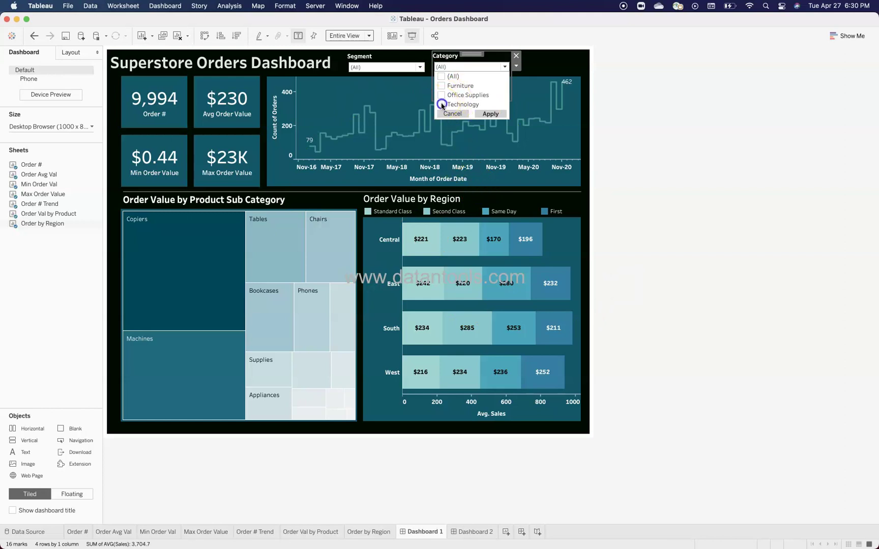
click(486, 113)
click(680, 189)
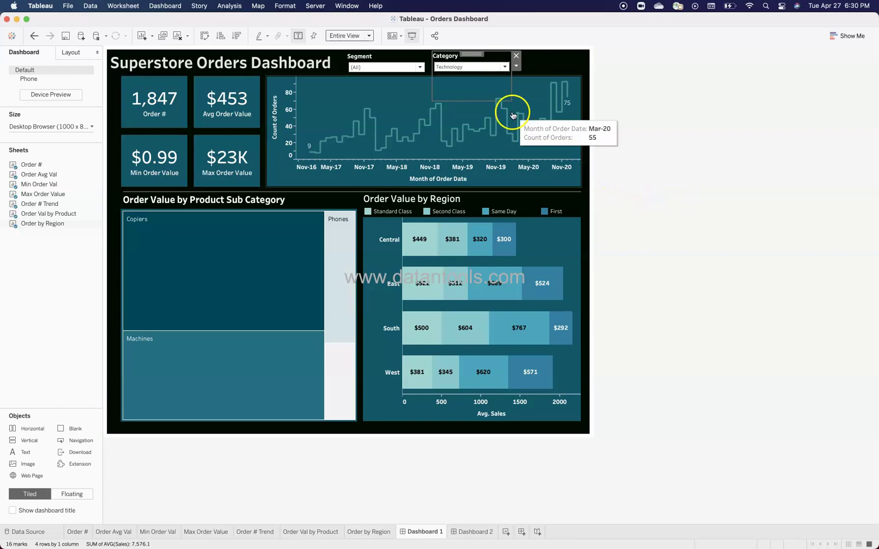
click(584, 231)
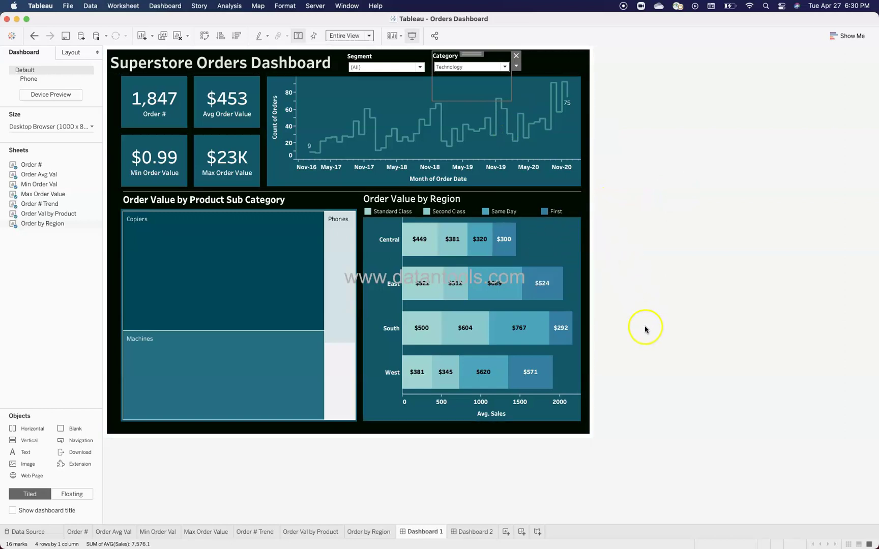
click(694, 222)
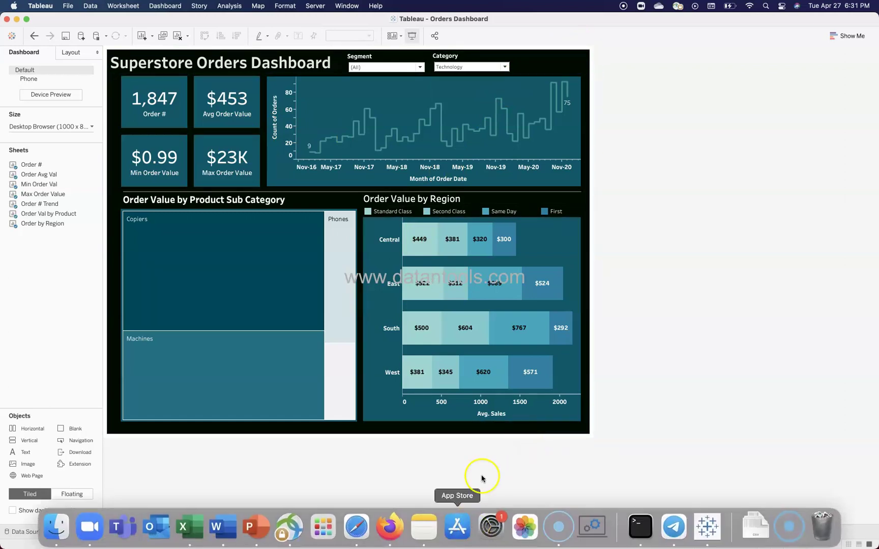
Add a tiled vertical container that fills Dashboard 2 behind the Order # tile
click(475, 532)
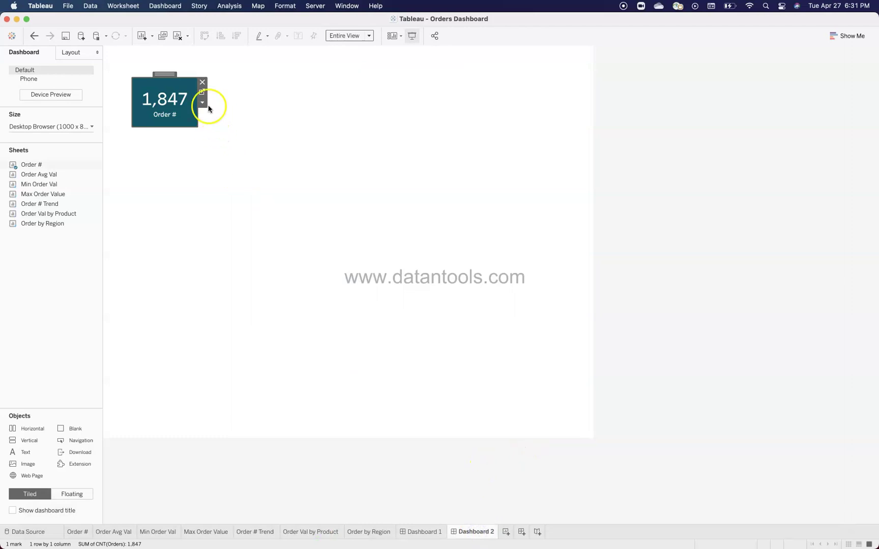
drag(31, 429, 364, 153)
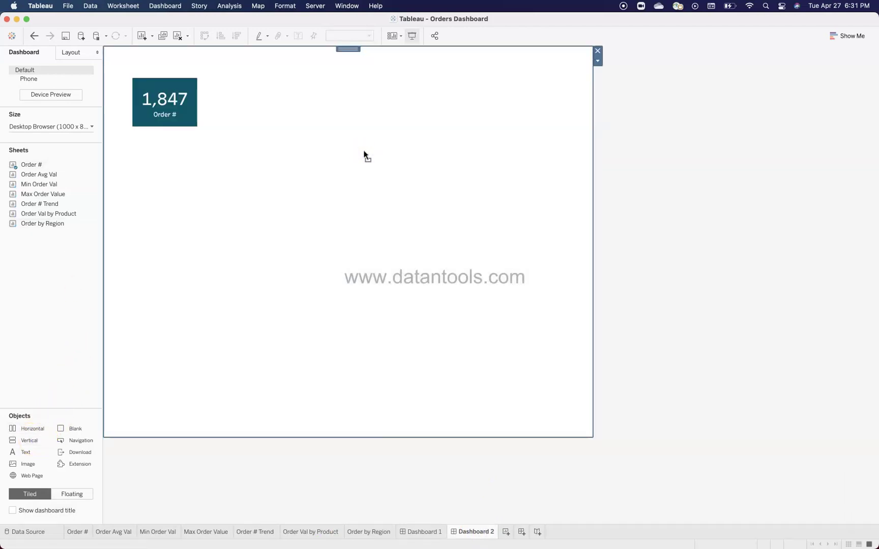
Set the vertical container's background on Dashboard 2 to black and return to Dashboard 1
click(74, 52)
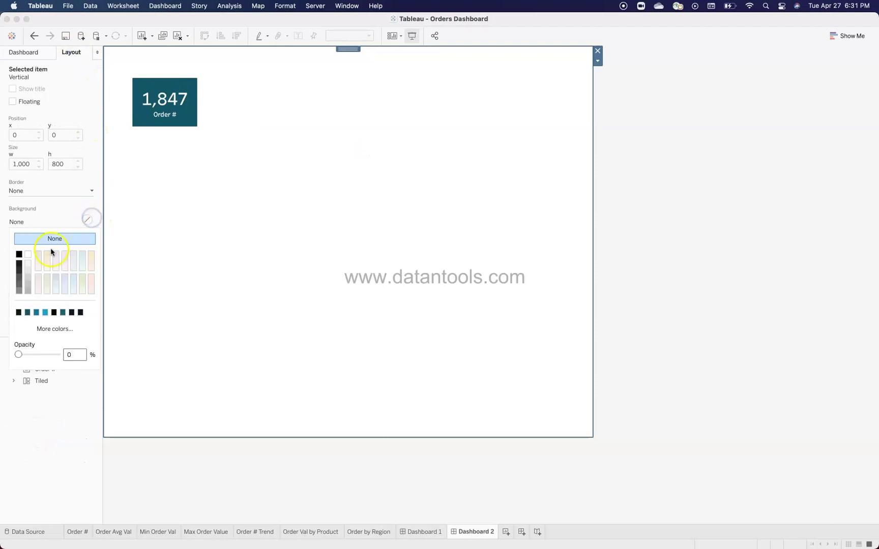
click(19, 255)
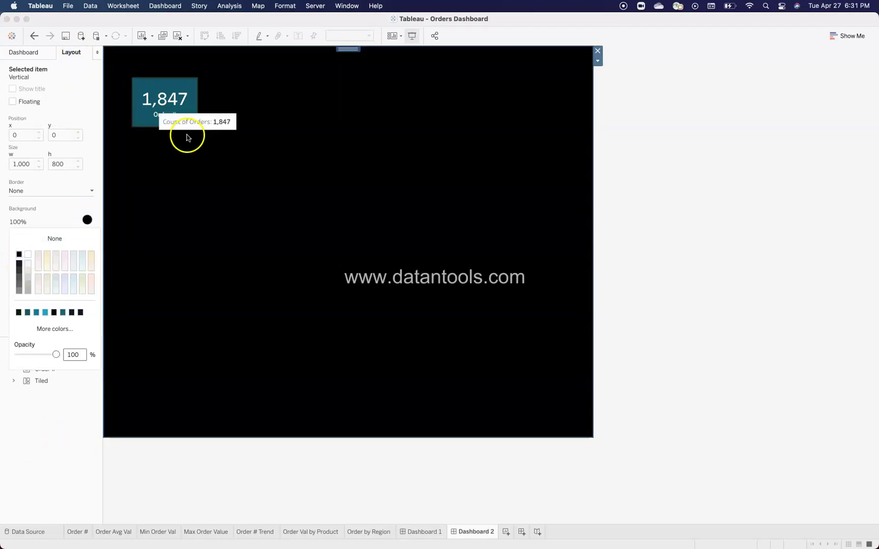
click(266, 225)
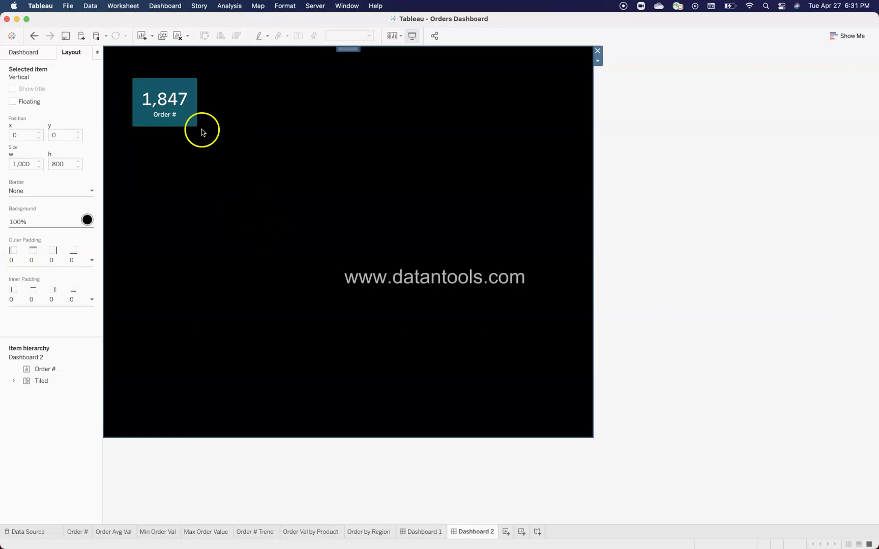
click(36, 52)
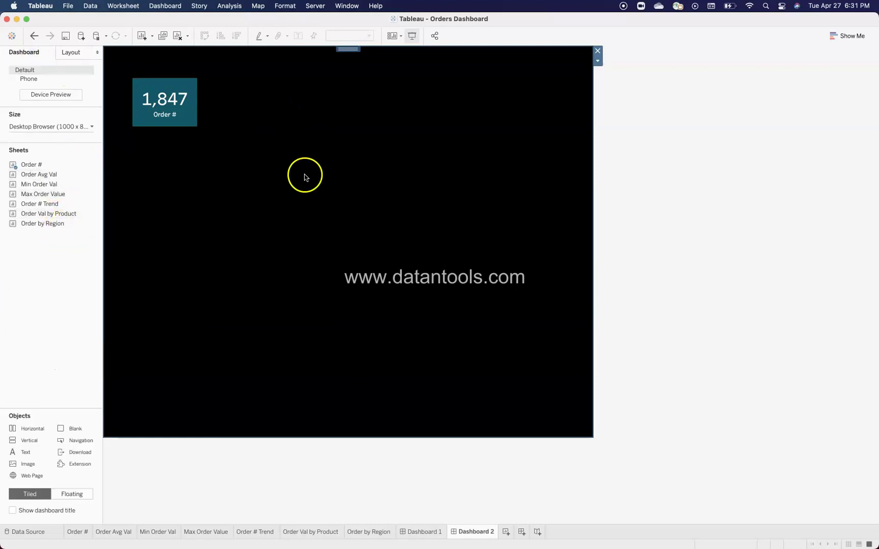
click(425, 531)
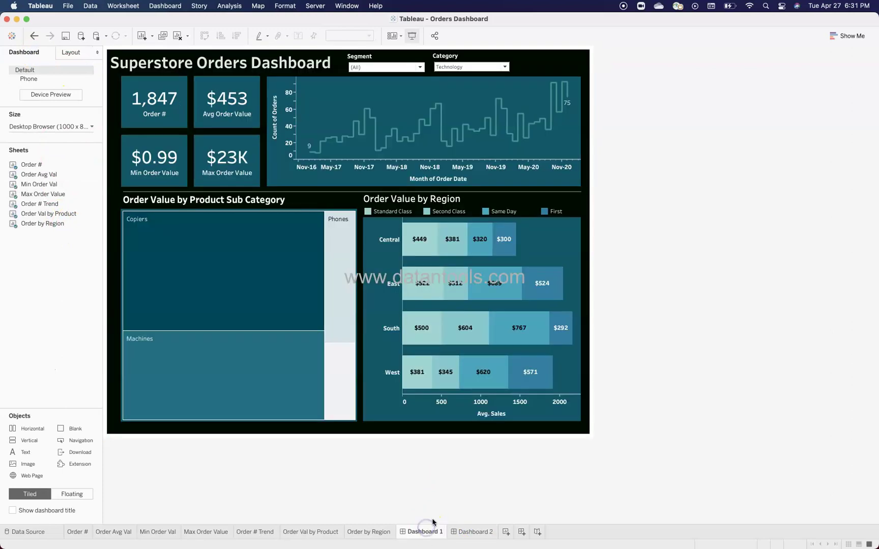